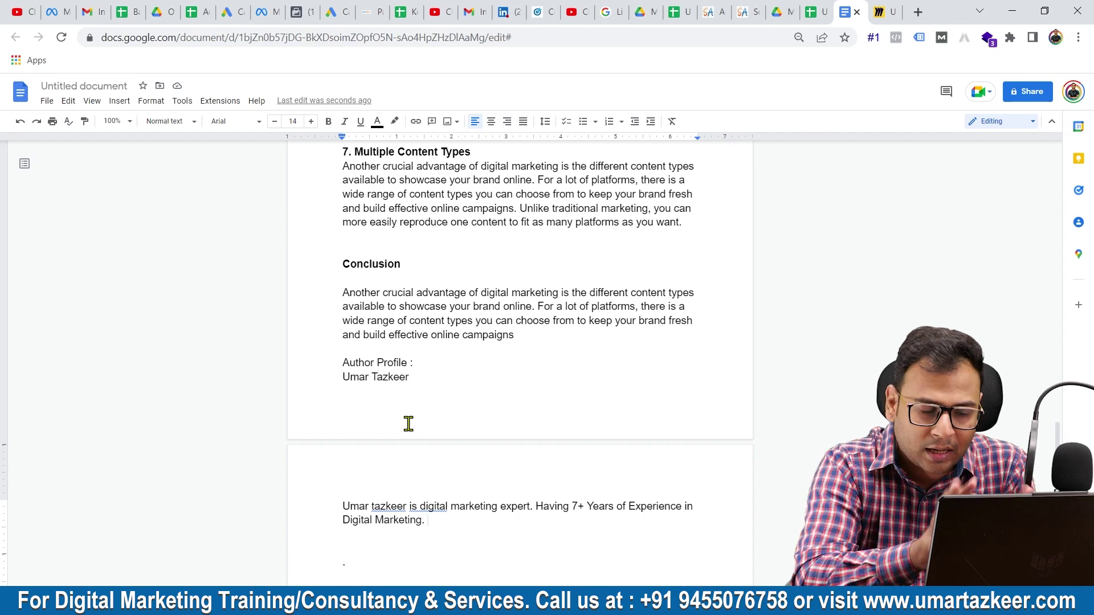
scroll(409, 423, "up", 20)
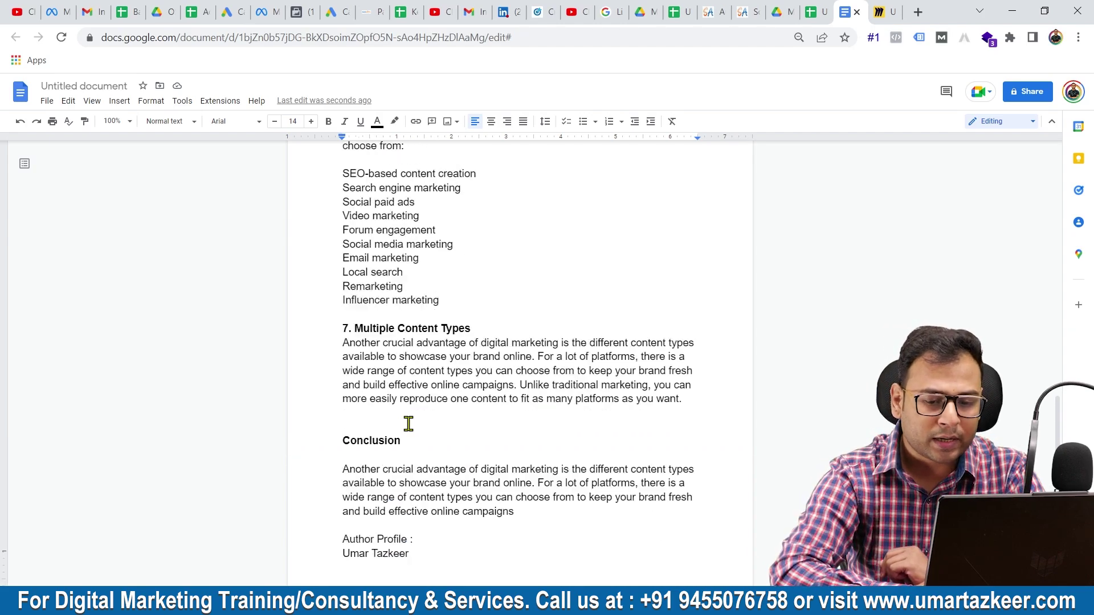
scroll(409, 424, "up", 5)
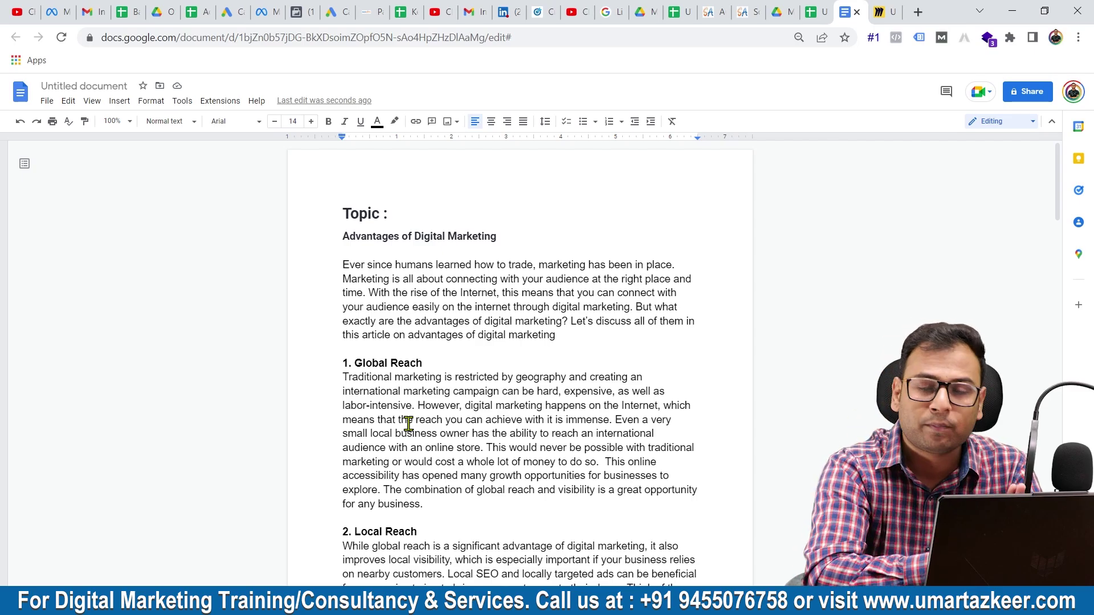
scroll(409, 423, "down", 20)
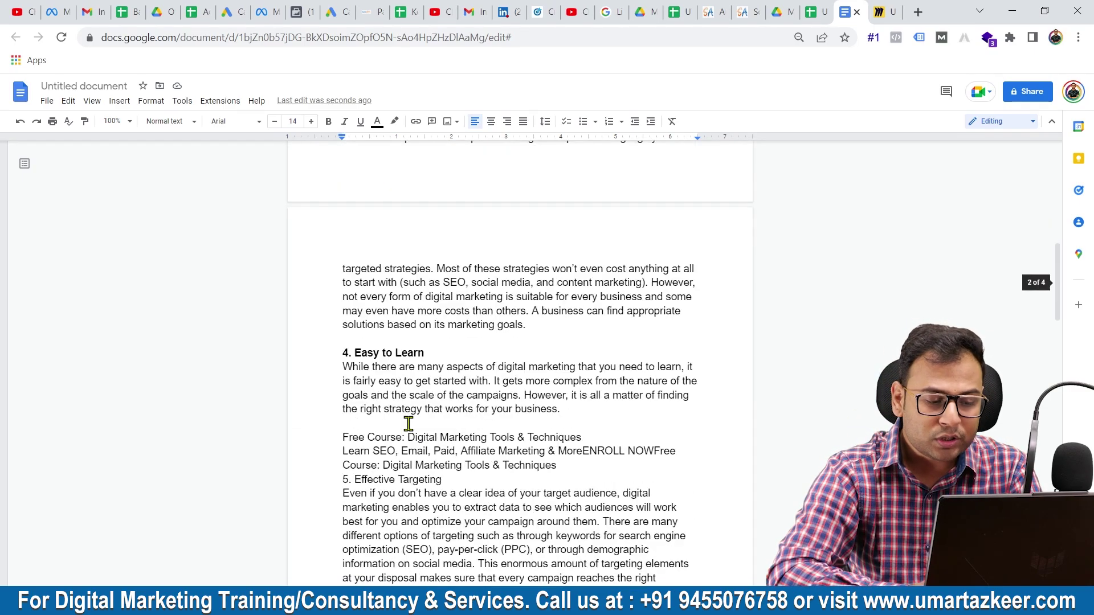
scroll(408, 424, "up", 2)
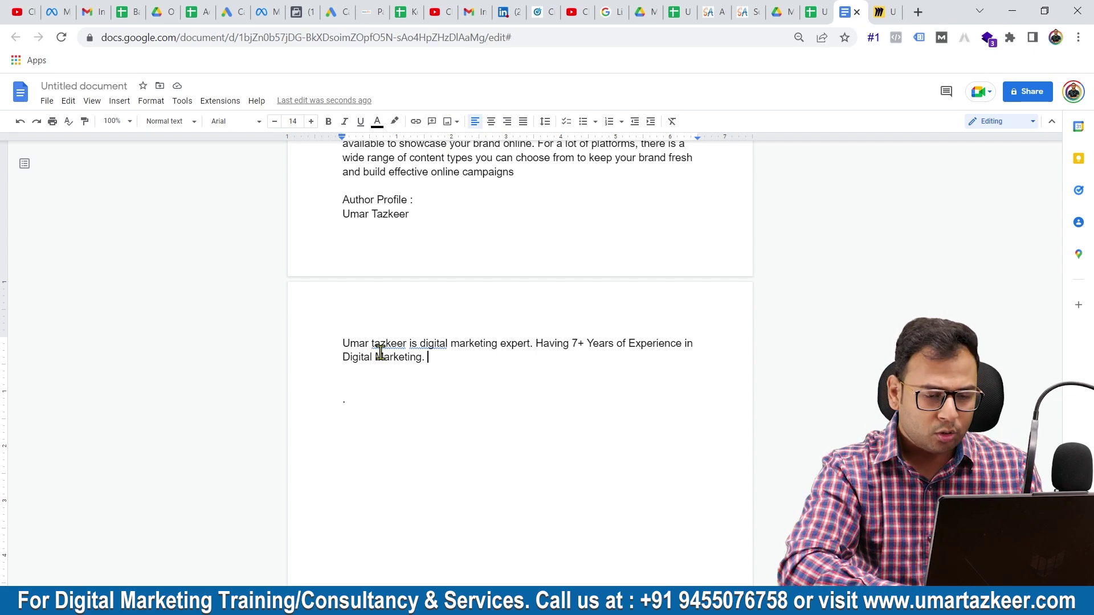
- Open a new tab and reach the Google homepage
left_click(917, 12)
type("Googel")
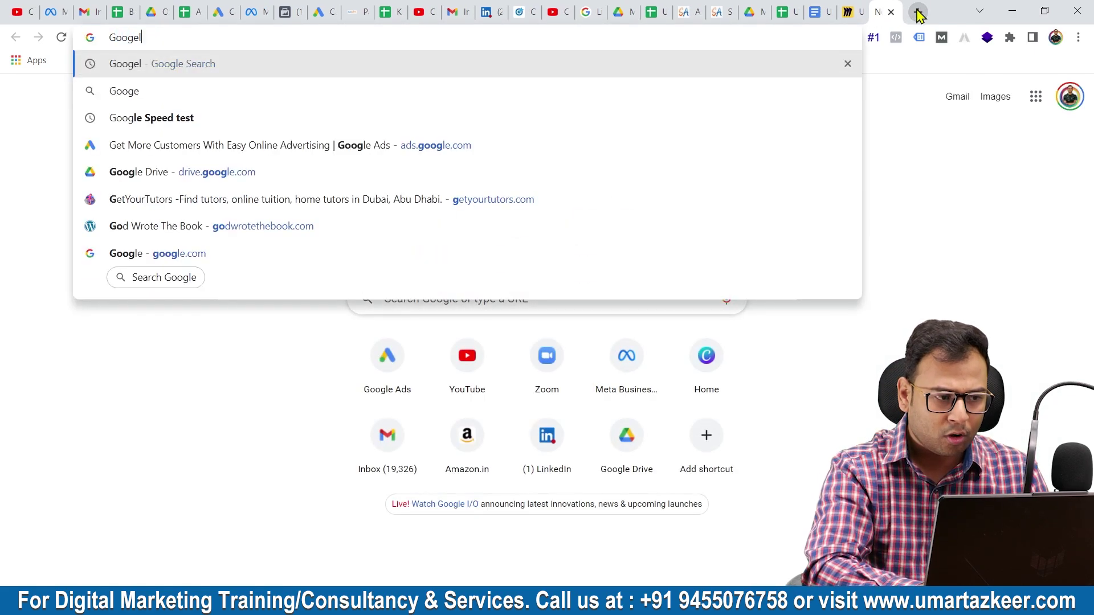
key("Return")
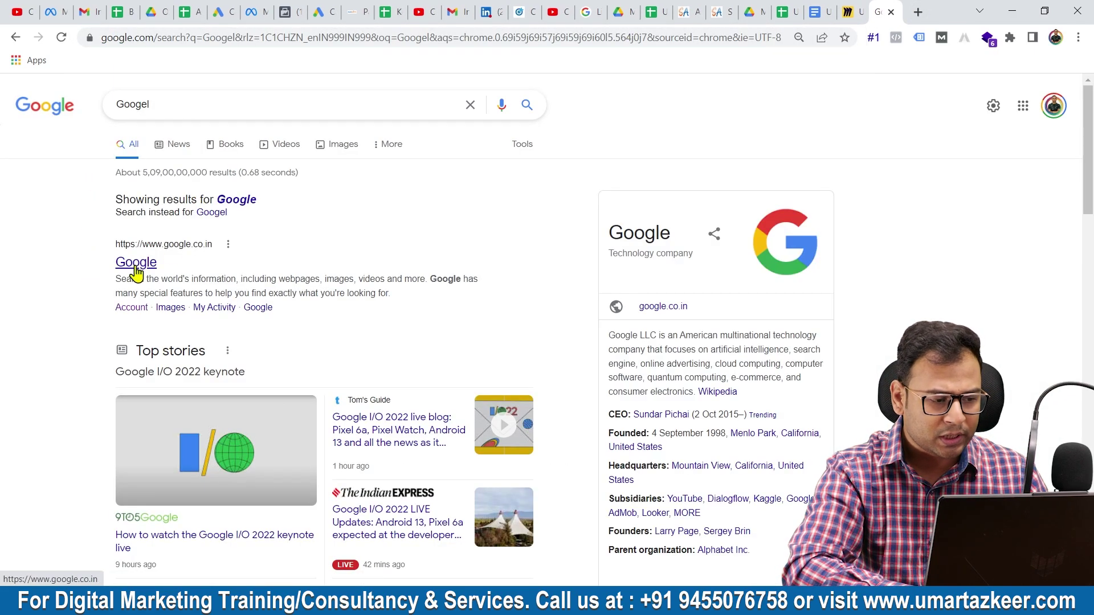
left_click(136, 268)
- Search Google for 'article submission websites' and scroll through the results
type("Artile")
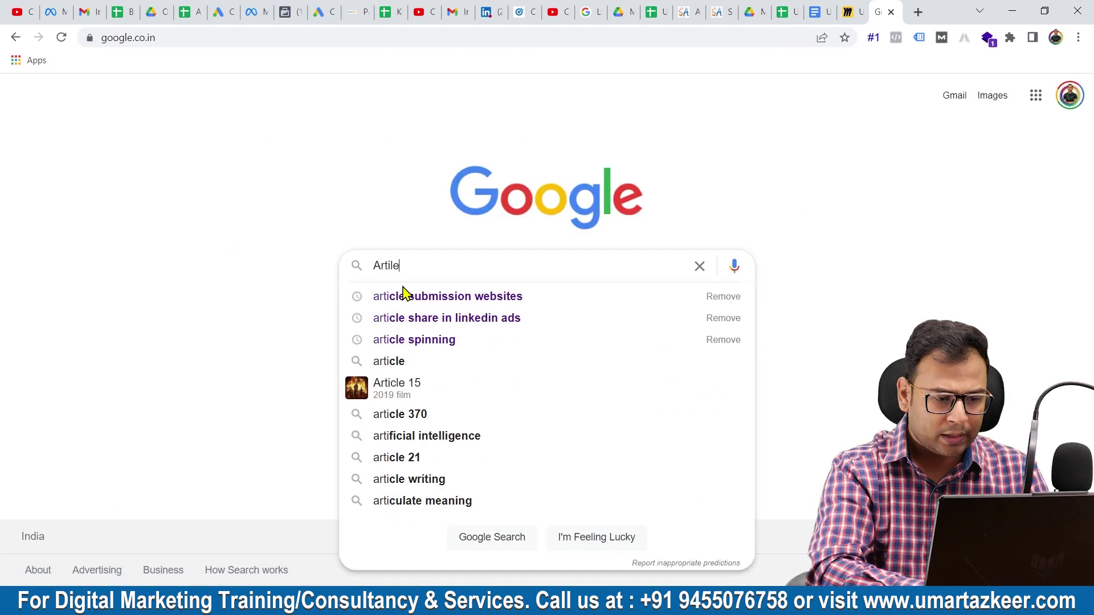
left_click(406, 294)
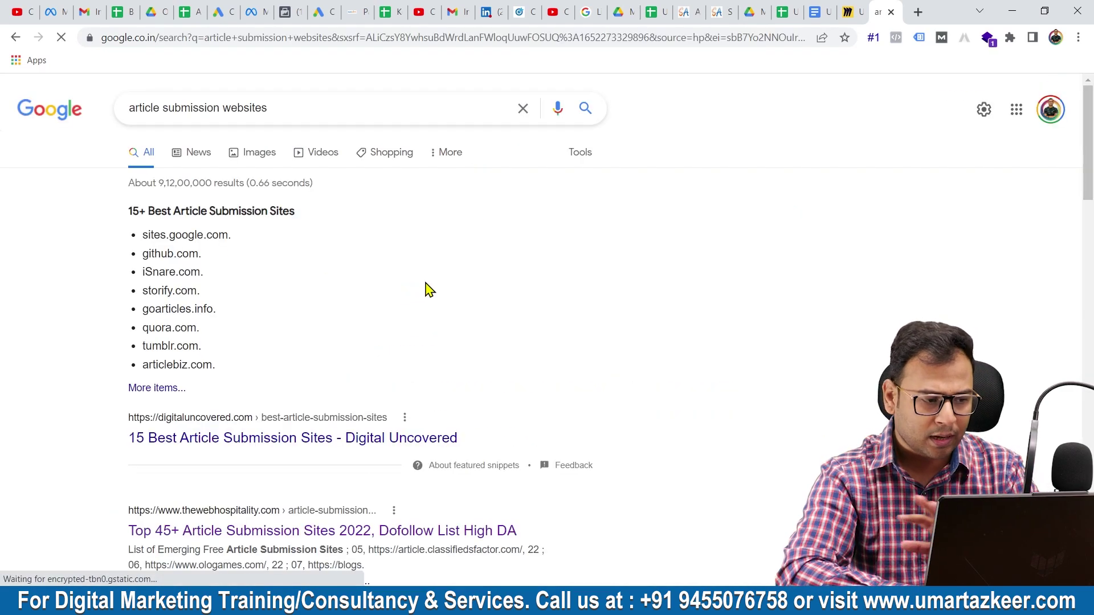
scroll(430, 290, "down", 5)
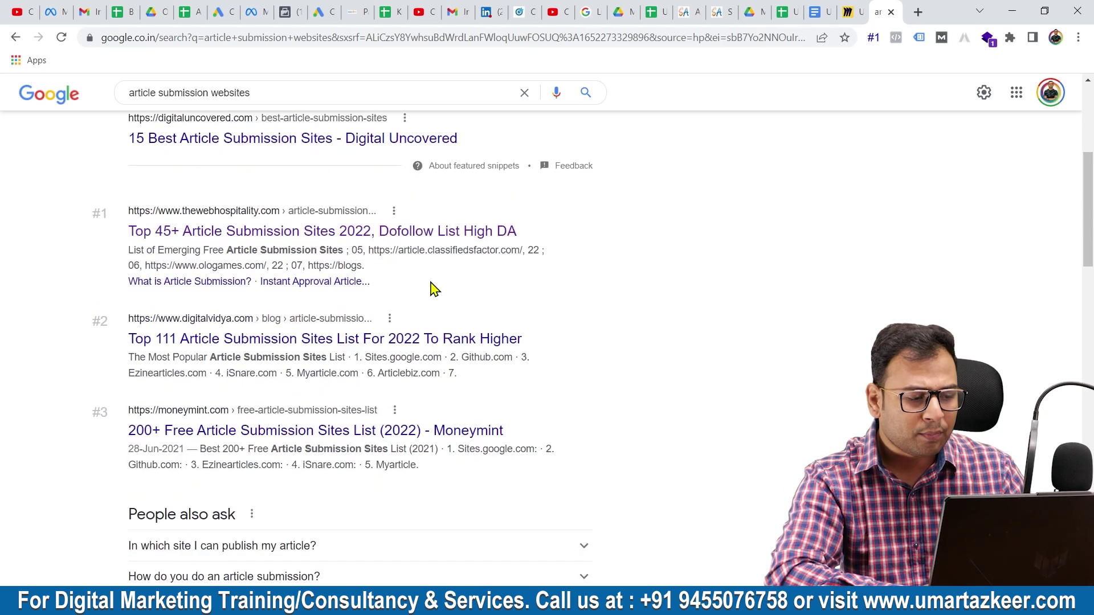
scroll(415, 359, "down", 5)
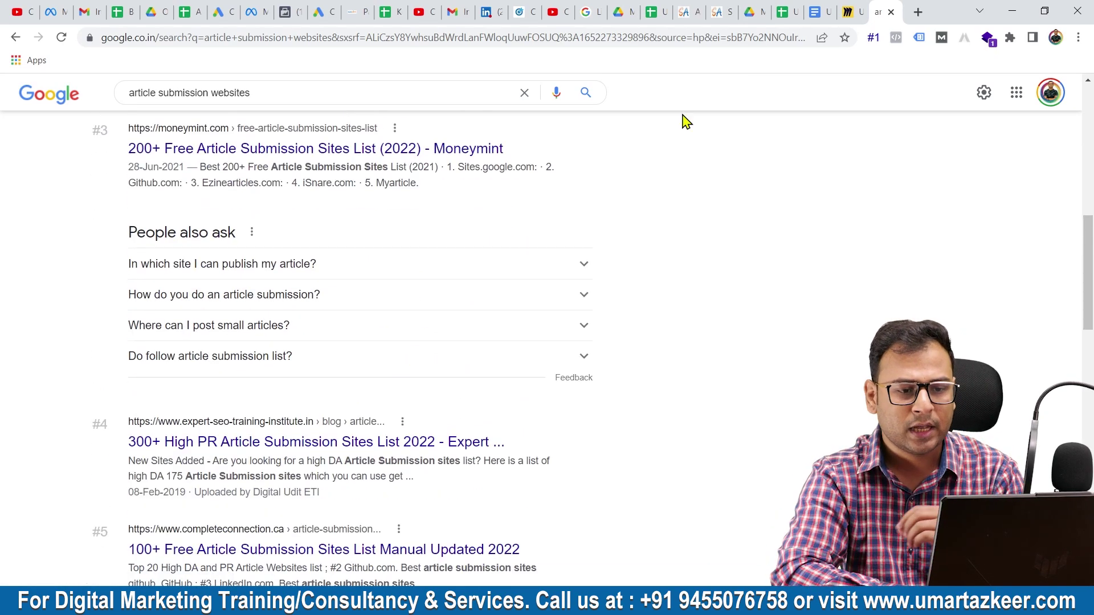
- Return to SooperArticles, go to its homepage via the logo, and close the vignette ad
left_click(689, 21)
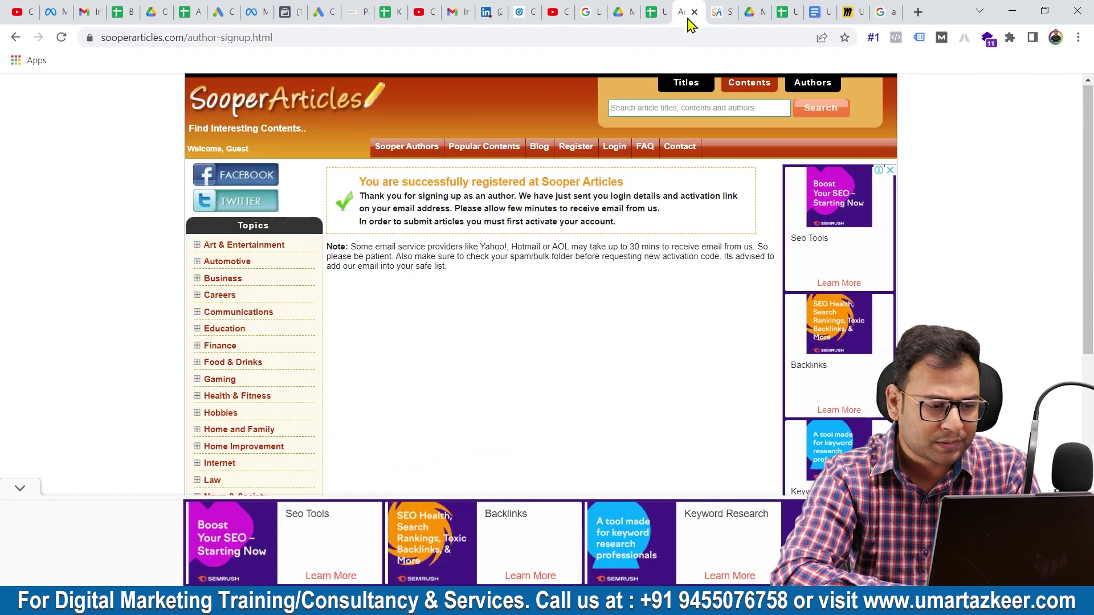
left_click(283, 103)
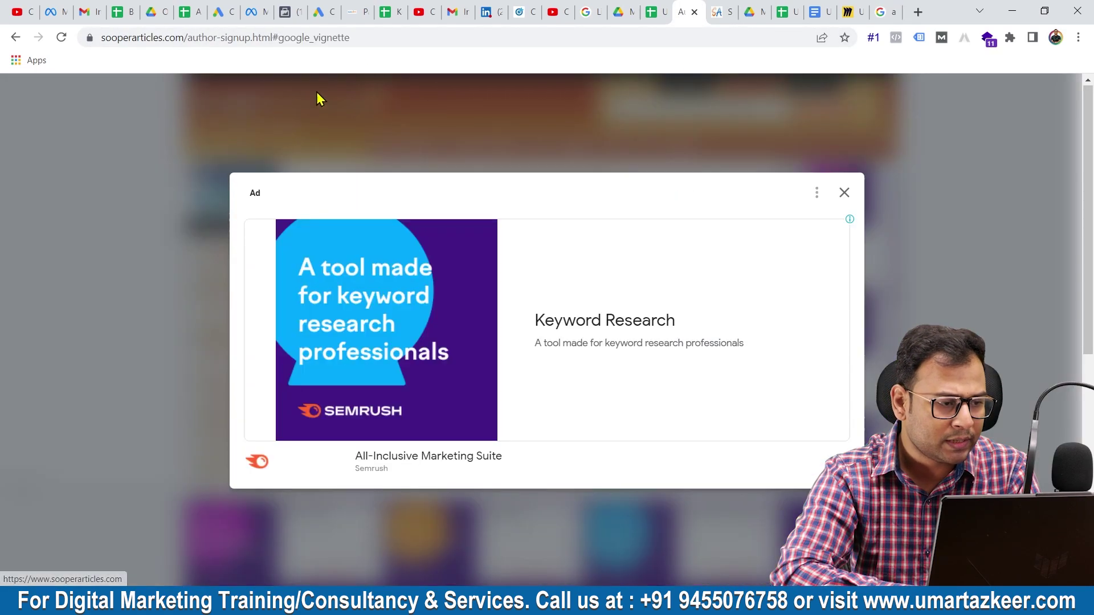
left_click(843, 194)
scroll(446, 287, "down", 3)
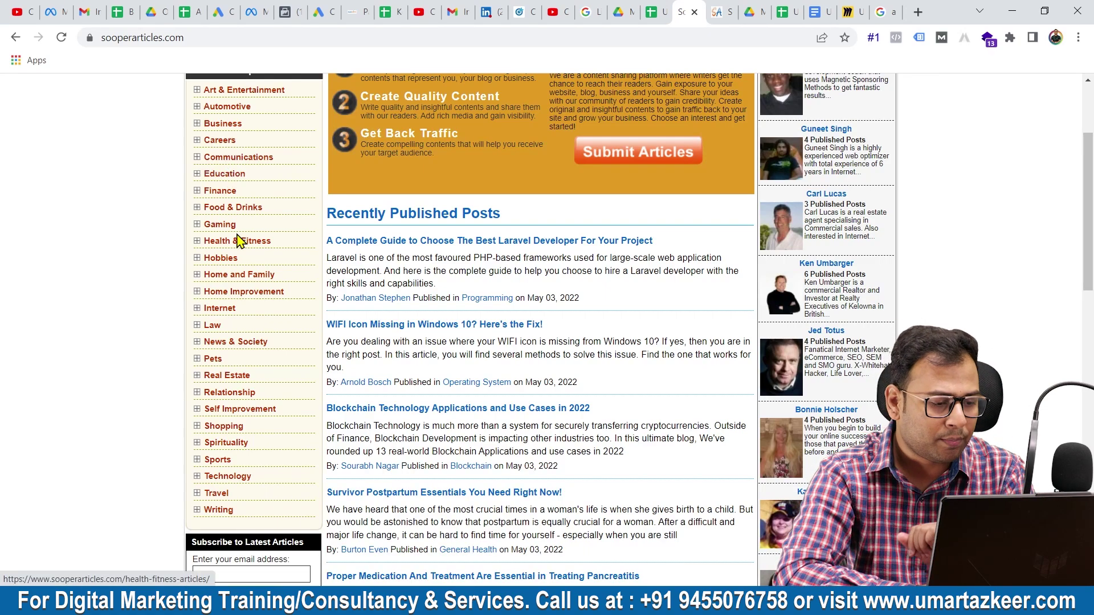
scroll(287, 405, "down", 1)
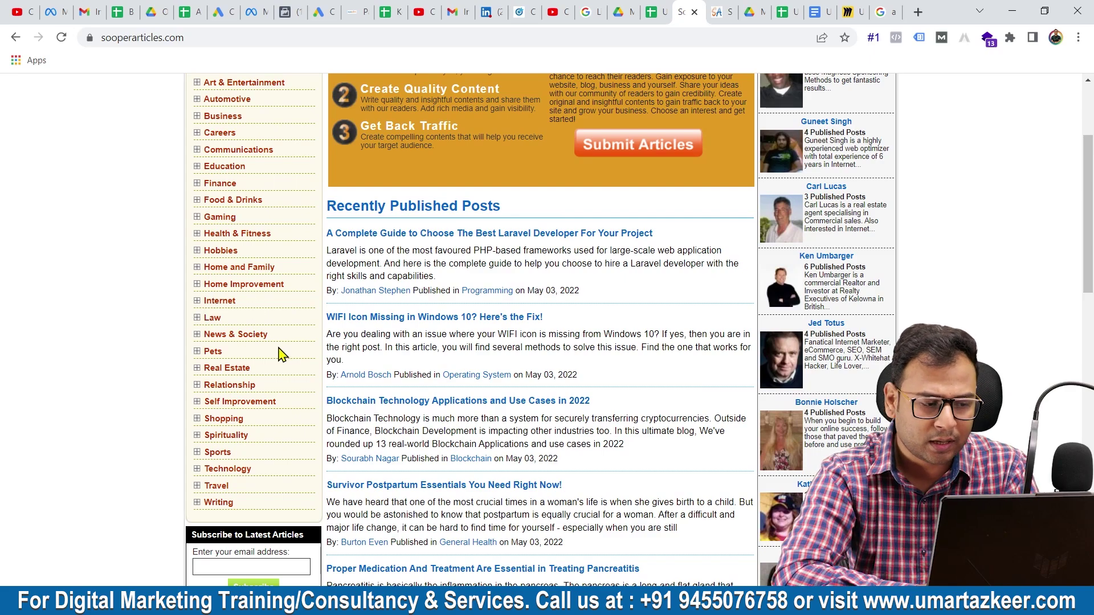
scroll(283, 355, "up", 3)
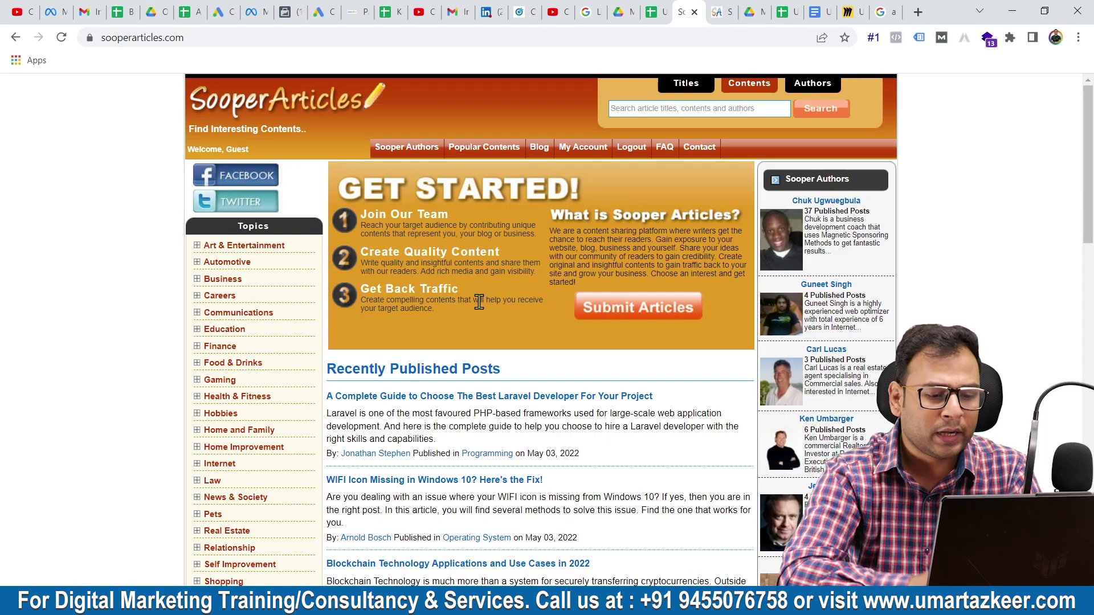
- Log out of the SooperArticles author account and reopen Submit Articles while signed out
left_click(665, 311)
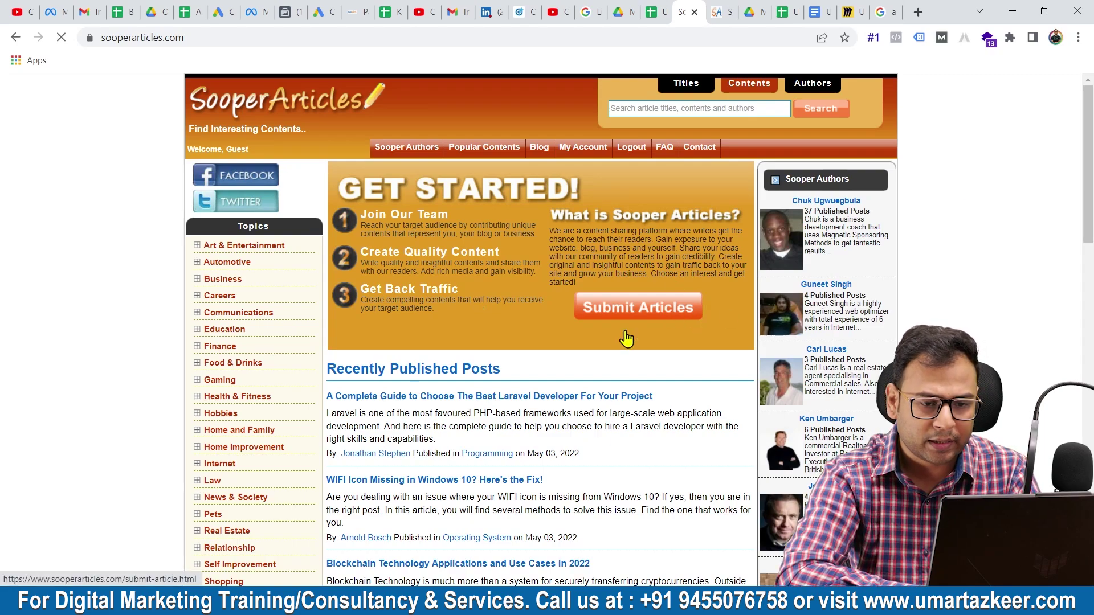
scroll(593, 256, "down", 2)
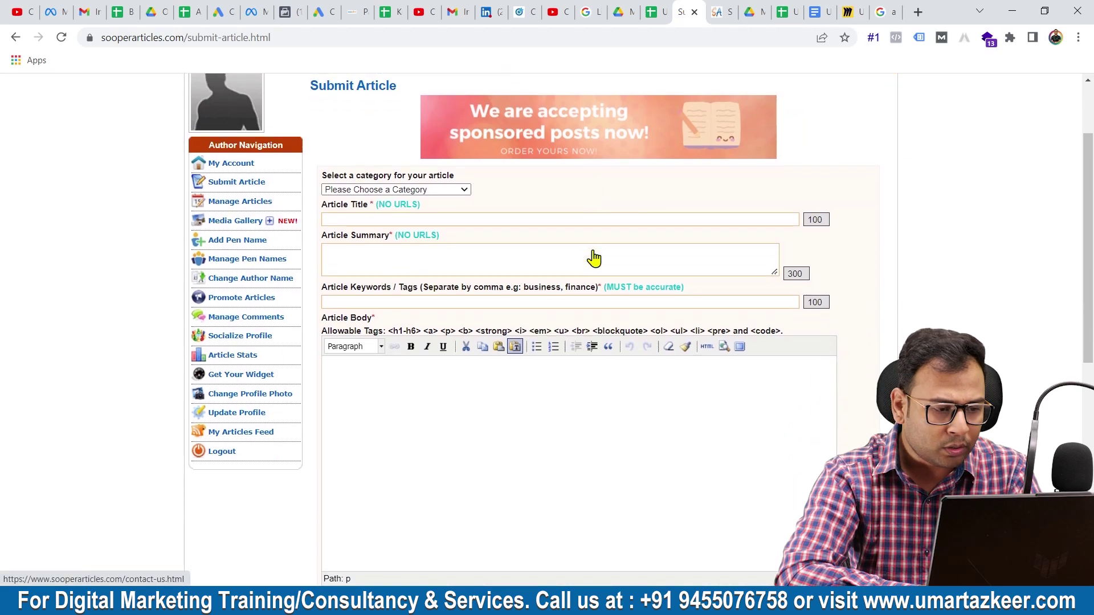
scroll(593, 258, "up", 2)
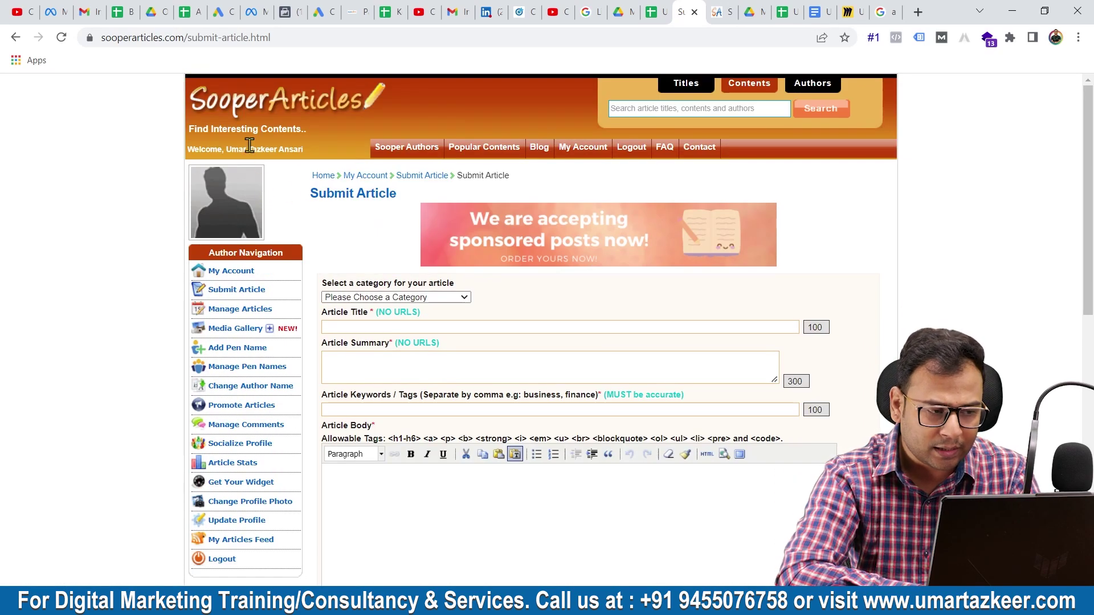
left_click_drag(228, 149, 287, 150)
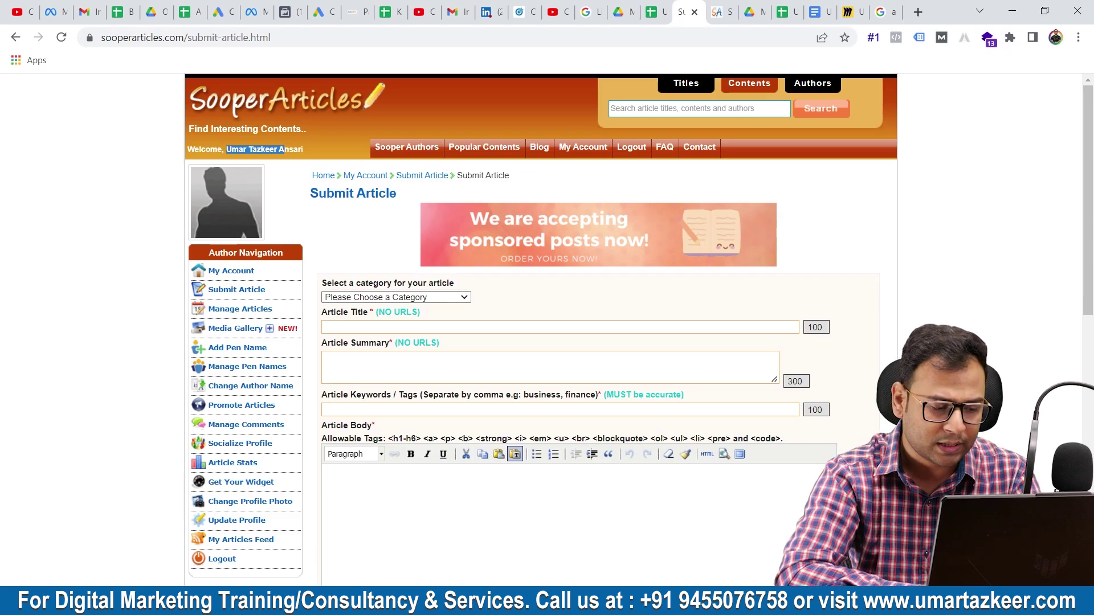
left_click(220, 561)
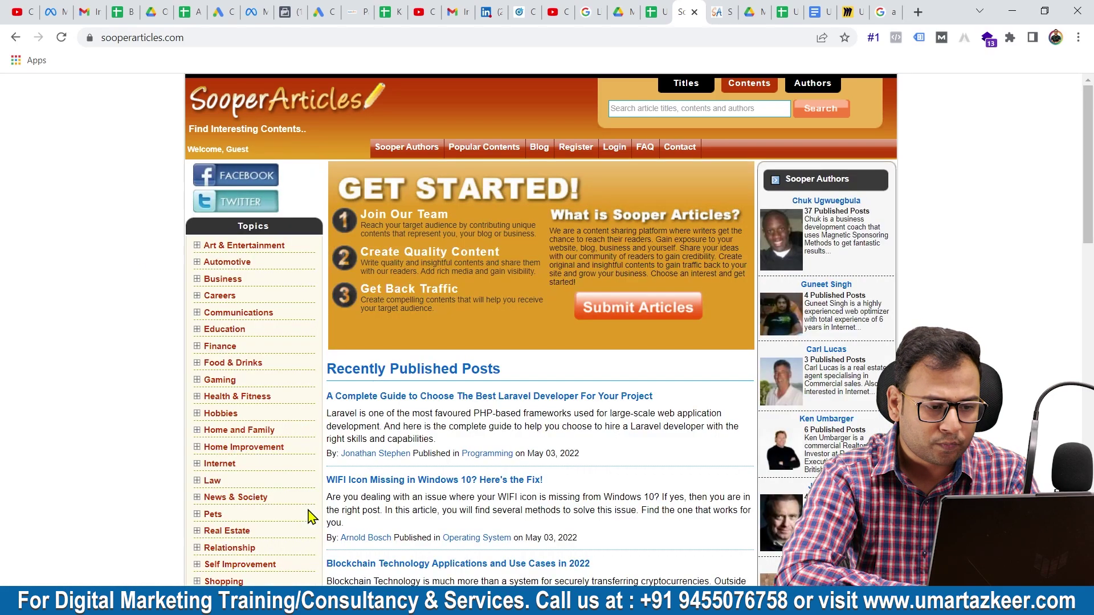
left_click(612, 315)
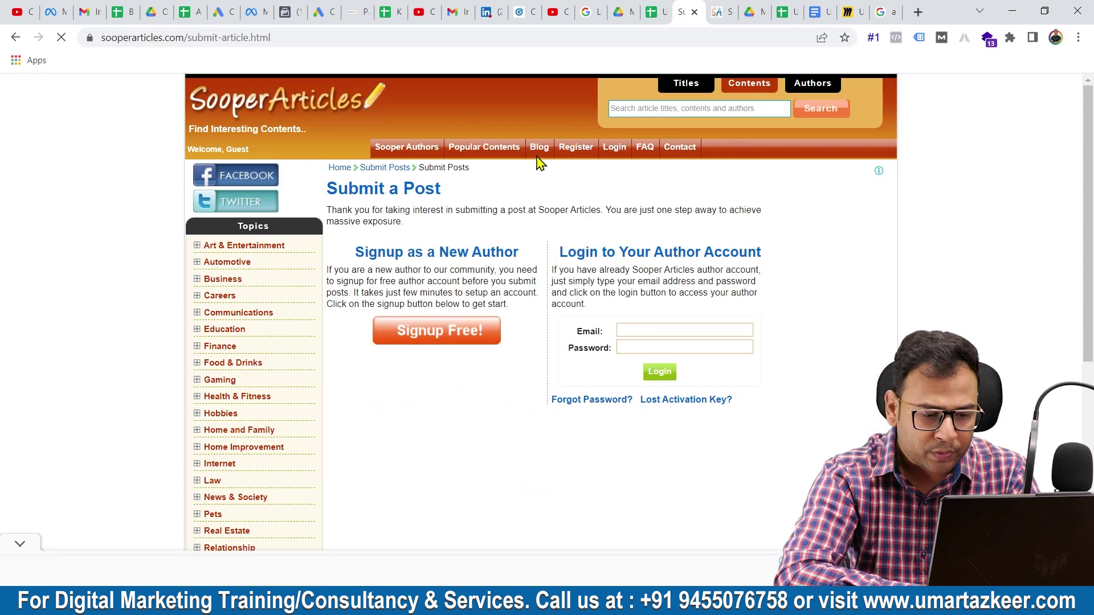
- Start a new author signup and fill Author Name from the saved suggestion
left_click(421, 342)
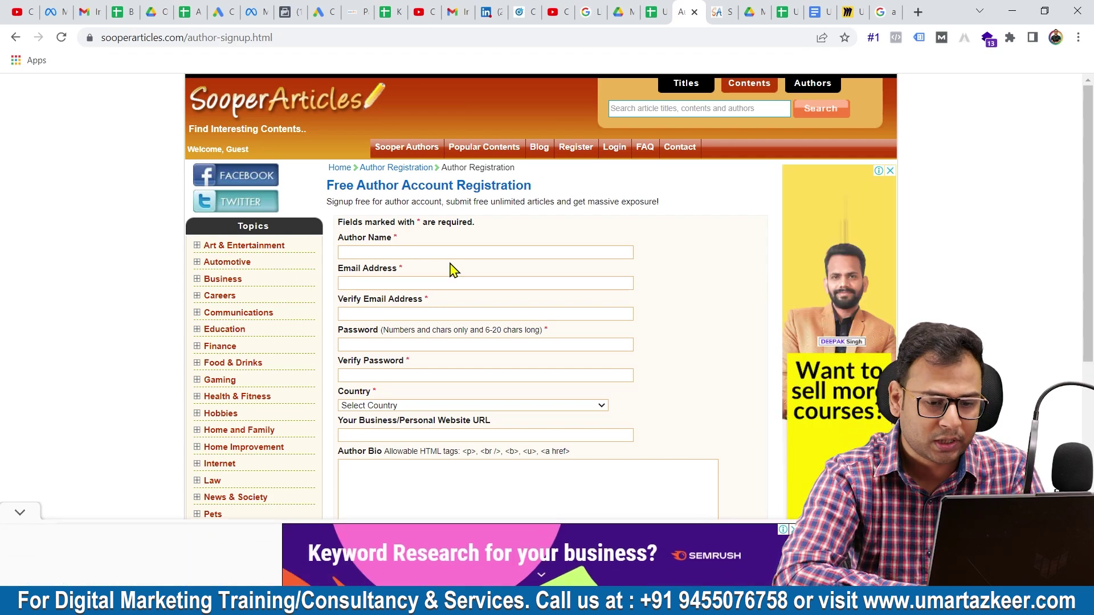
left_click(381, 241)
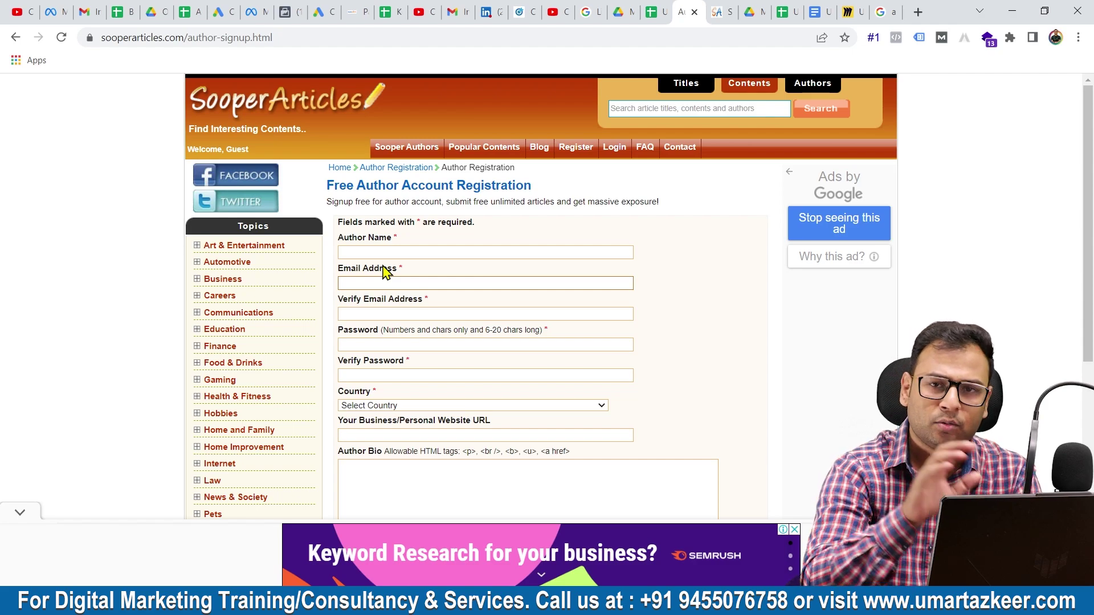
left_click(371, 251)
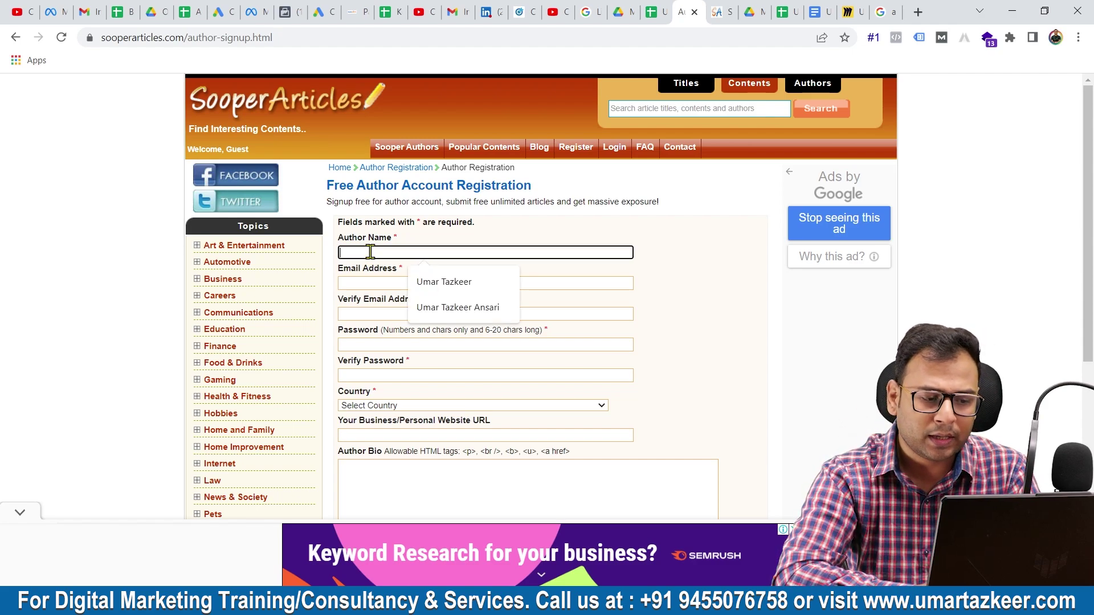
left_click(459, 282)
- Enter the author's e-mail address and paste the same address into Verify Email Address
left_click(388, 284)
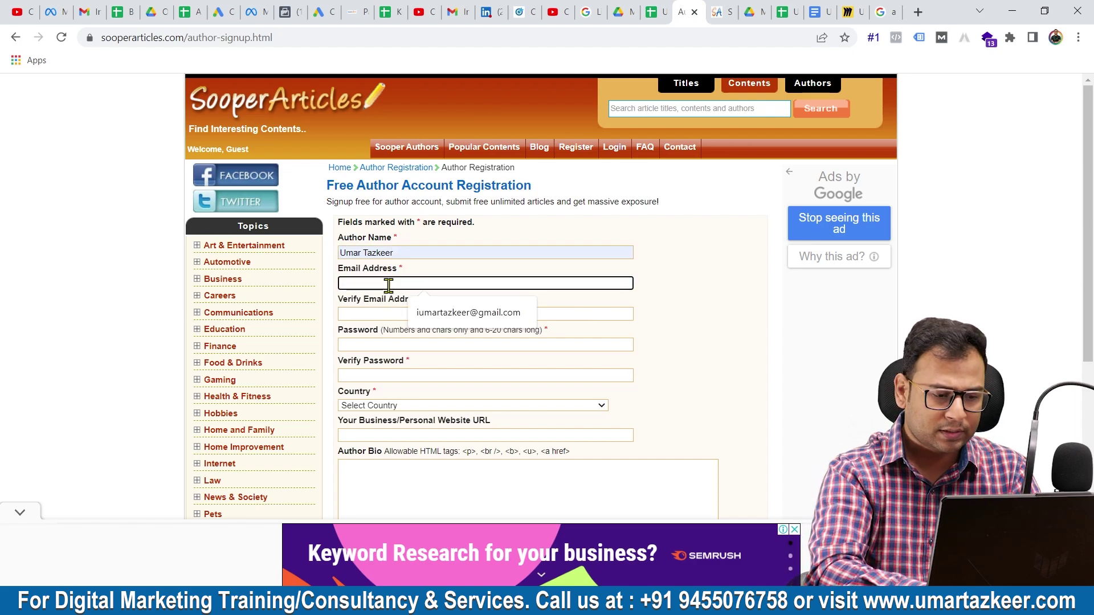
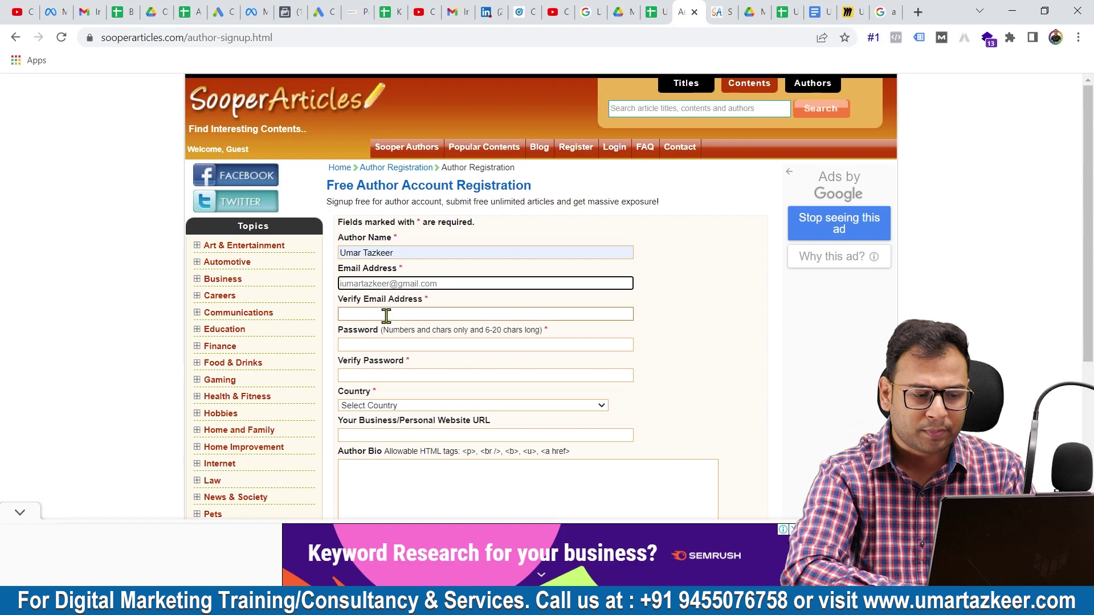
key("ctrl+a")
key("ctrl+c")
left_click(420, 312)
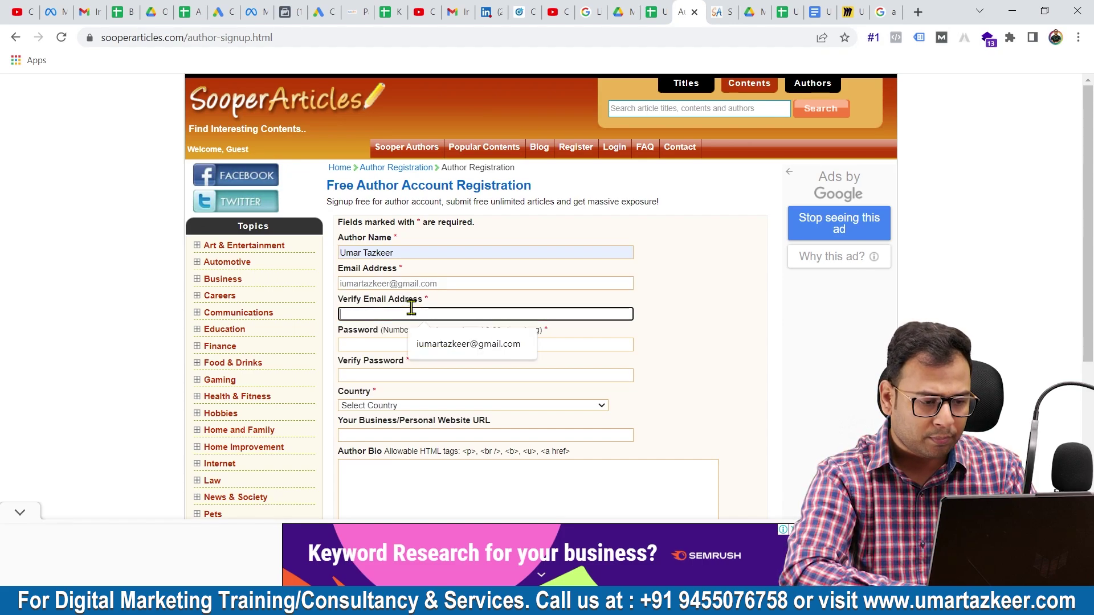
key("ctrl+v")
- Move through the password and author bio fields and review the registration form
left_click(367, 344)
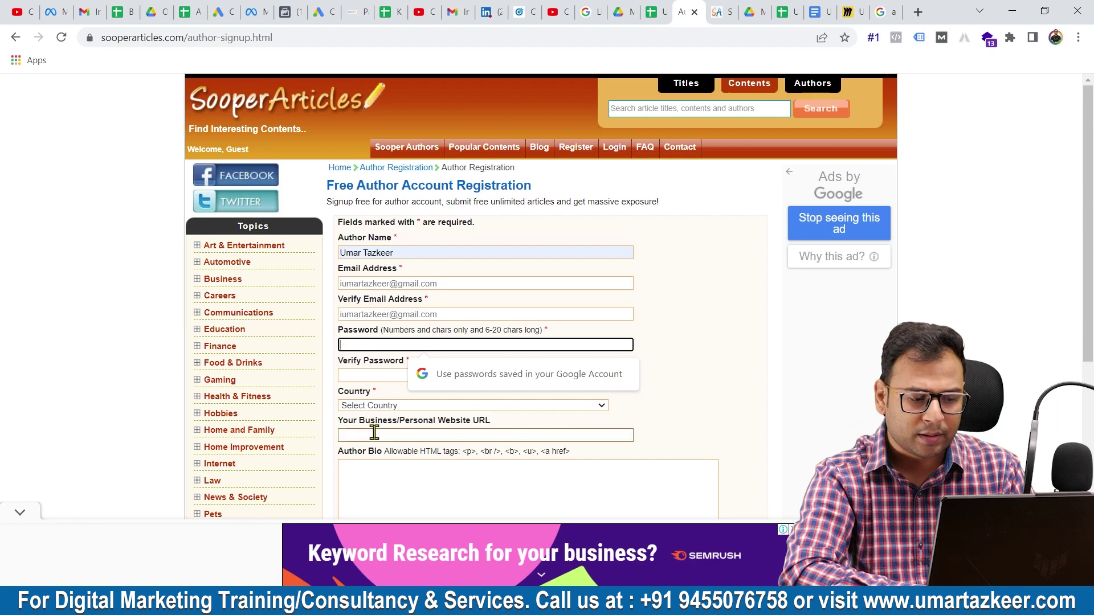
scroll(371, 422, "down", 3)
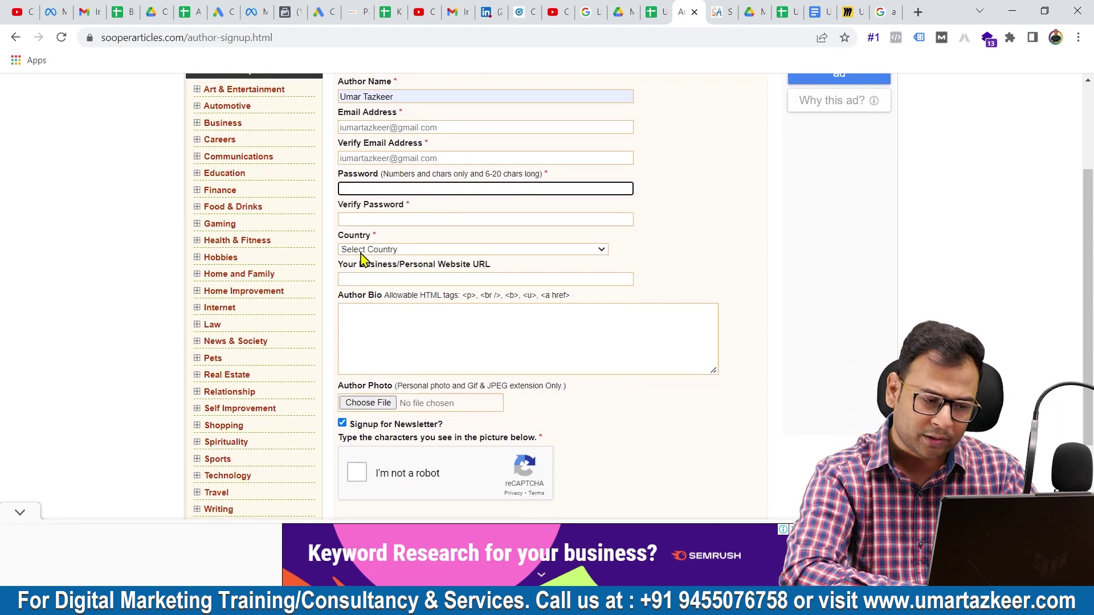
left_click(382, 309)
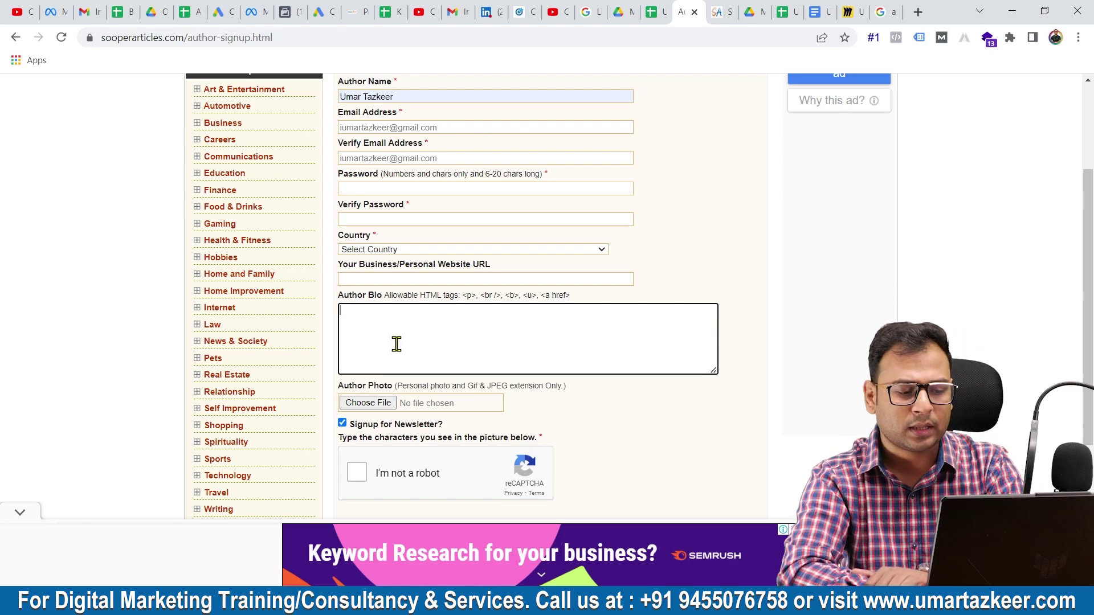
scroll(371, 450, "down", 3)
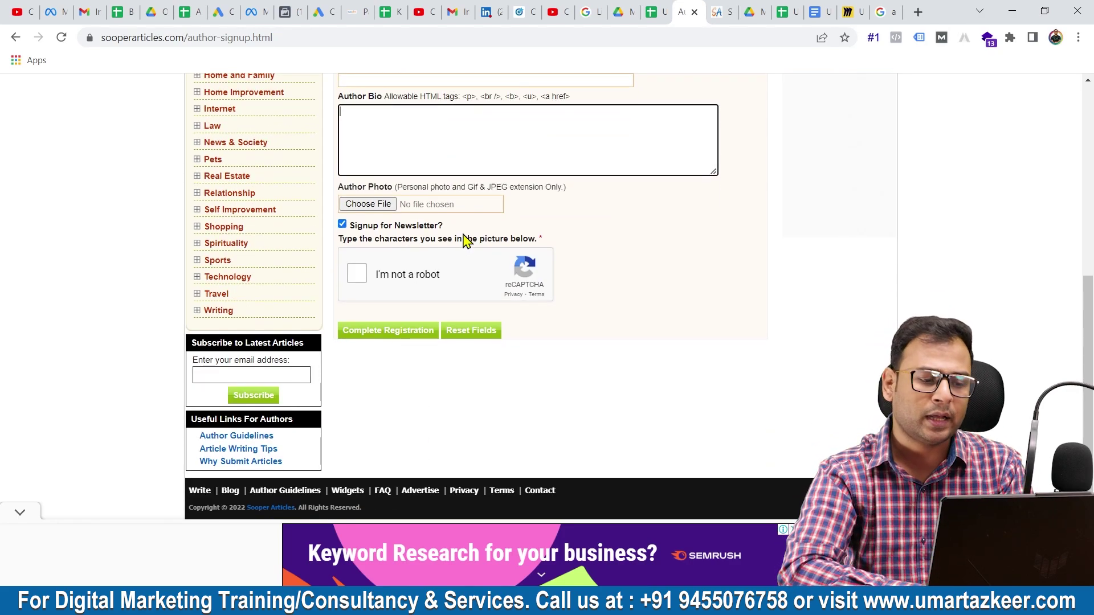
scroll(463, 239, "up", 6)
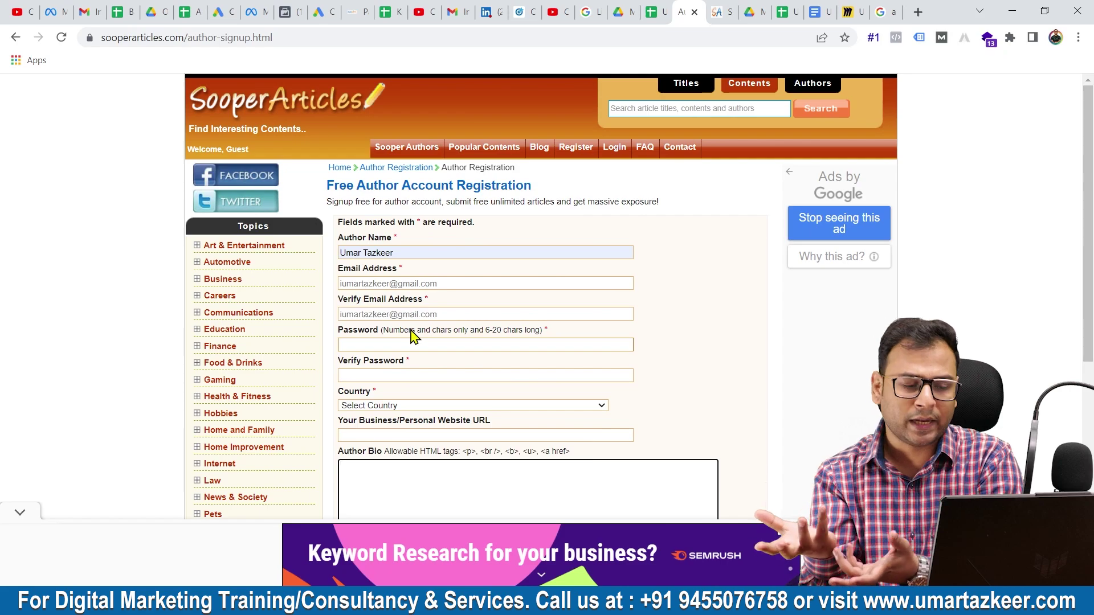
scroll(413, 336, "down", 3)
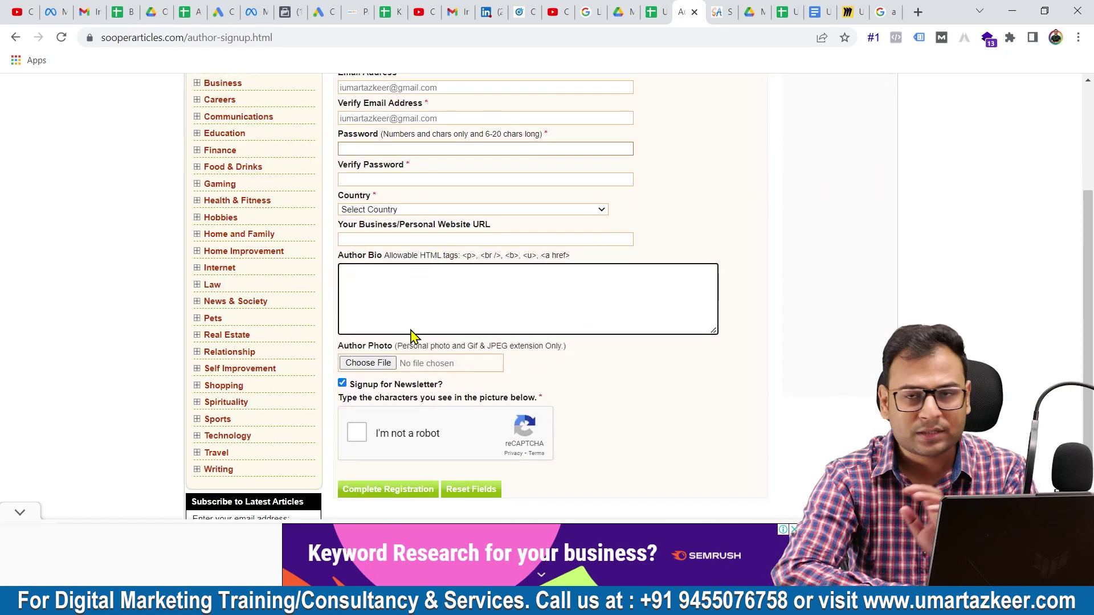
scroll(411, 330, "up", 3)
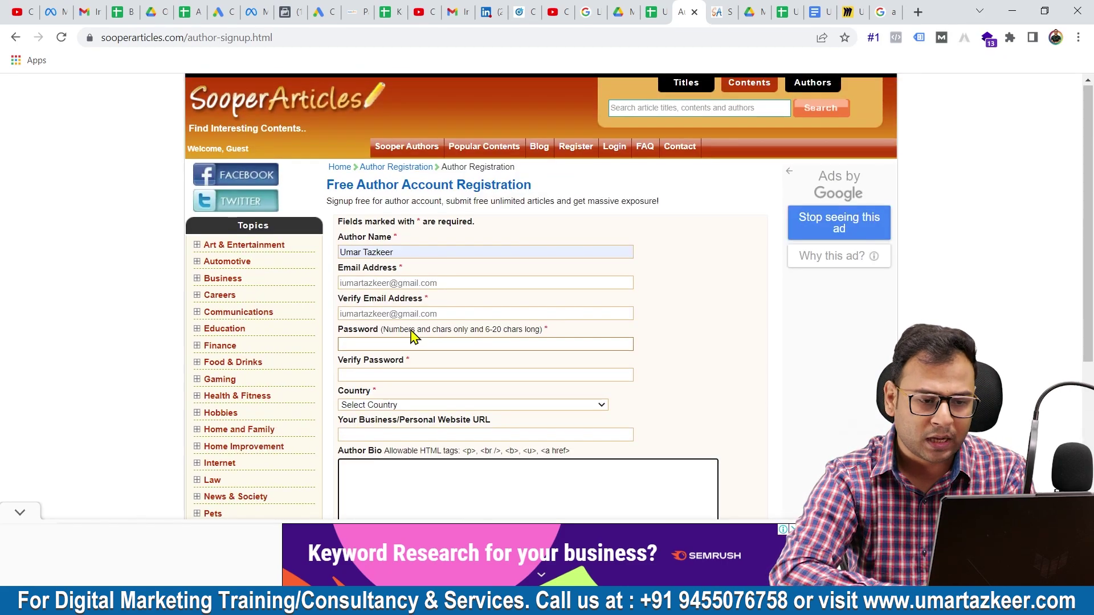
- Sign in with the saved author e-mail and view the dashboard showing 0 live articles
left_click(614, 149)
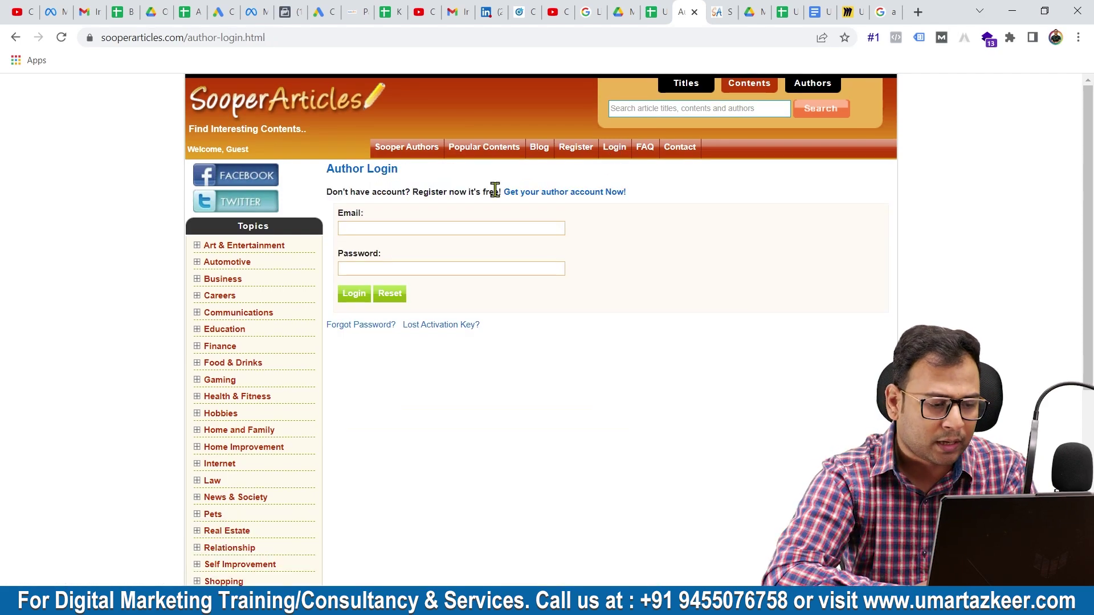
left_click(404, 229)
type("um")
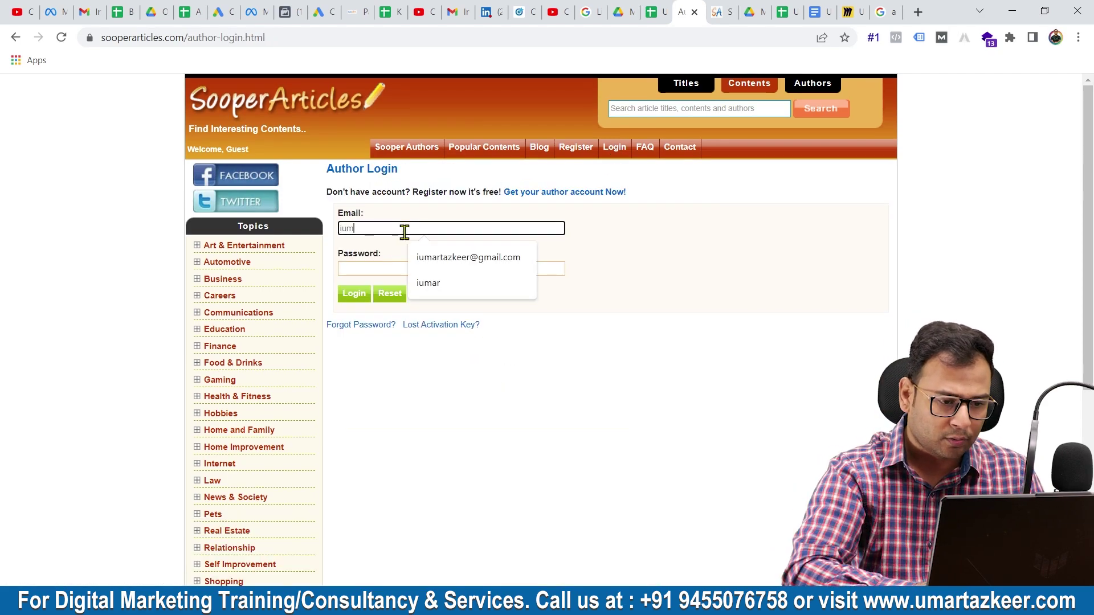
key("Down")
key("Return")
key("Return")
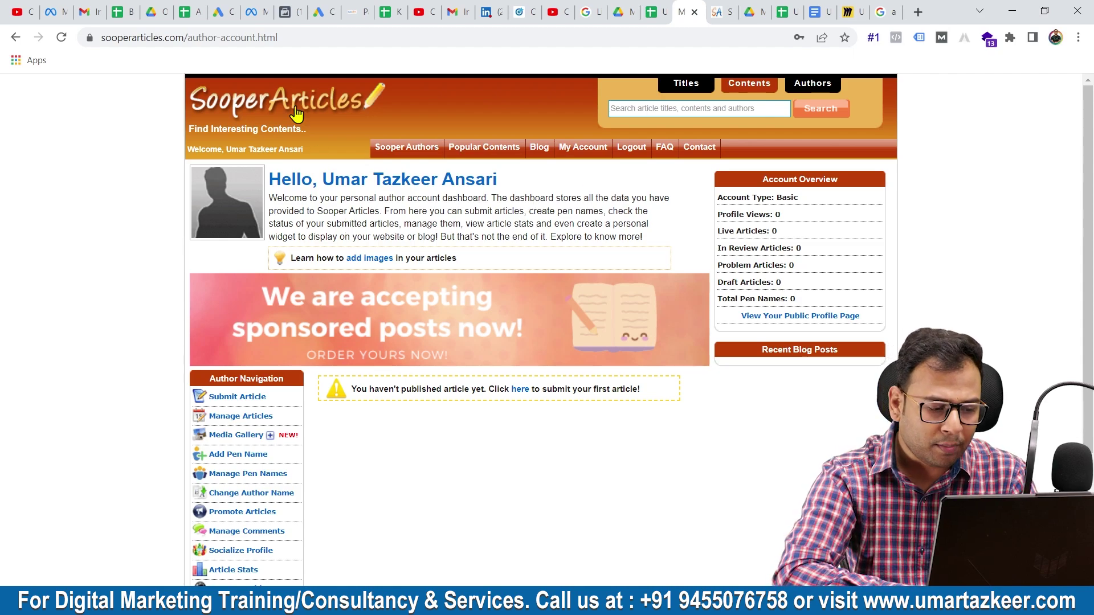
scroll(264, 524, "down", 3)
scroll(267, 527, "up", 2)
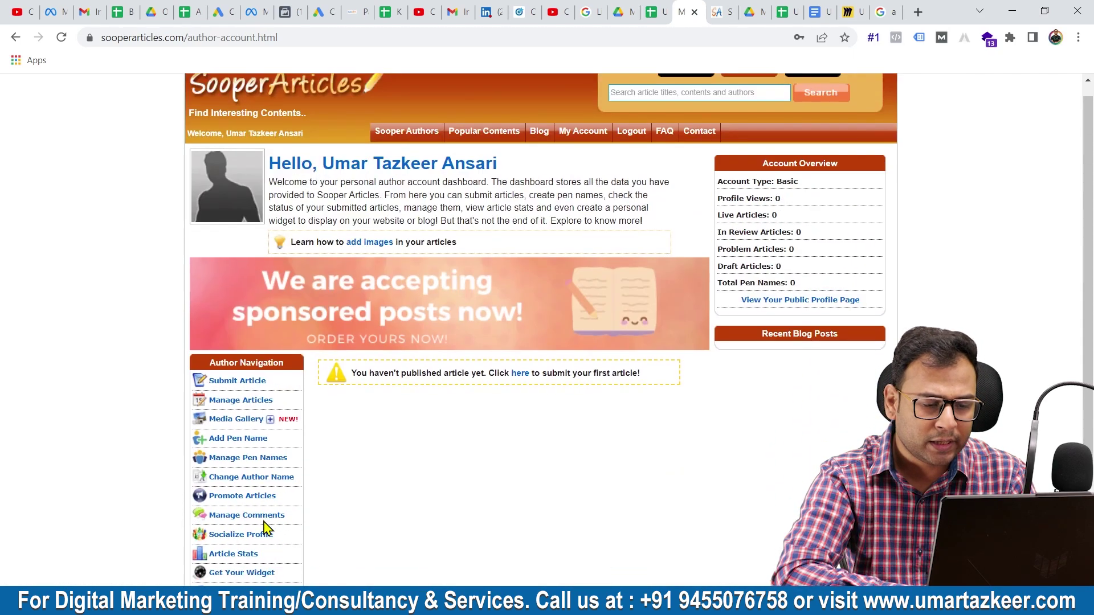
scroll(264, 457, "down", 1)
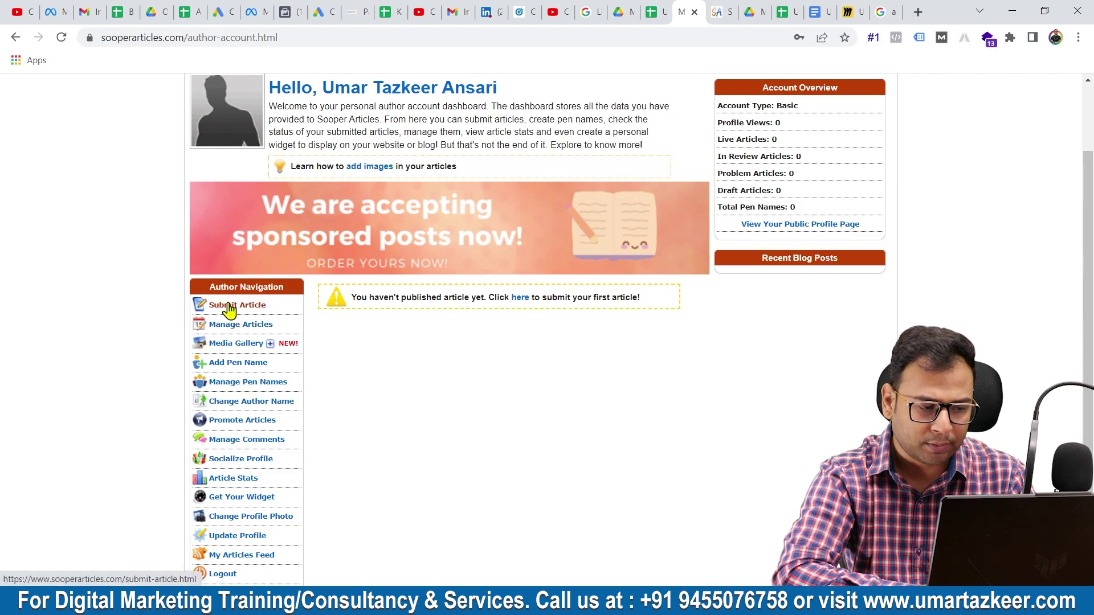
- Open the Submit Article form and choose '- Internet Marketing' as its category
left_click(226, 307)
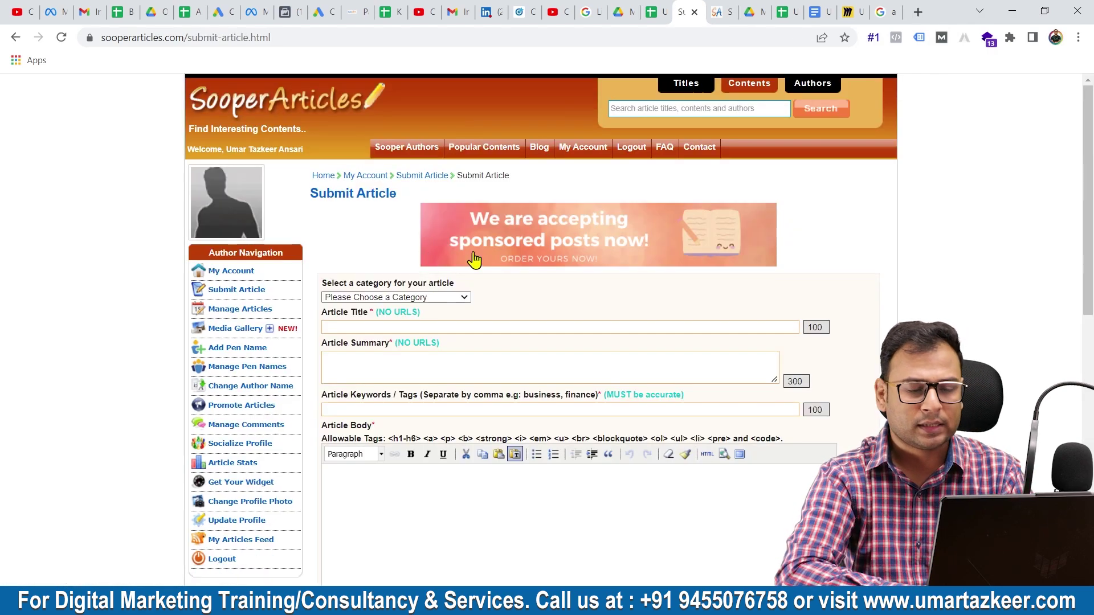
scroll(496, 256, "down", 2)
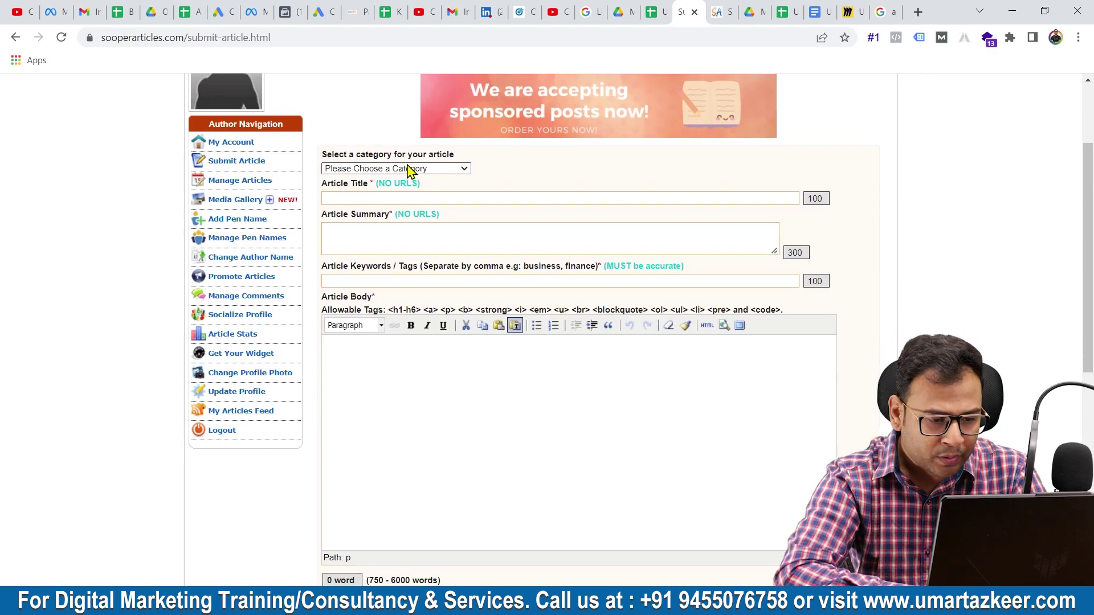
left_click(371, 169)
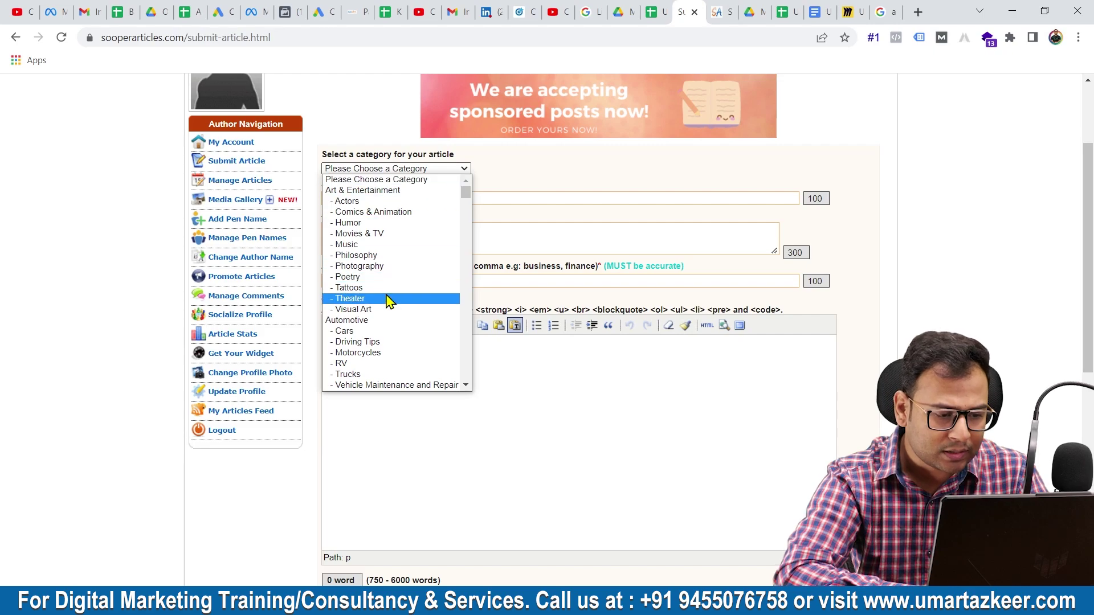
scroll(409, 384, "down", 5)
scroll(409, 385, "down", 20)
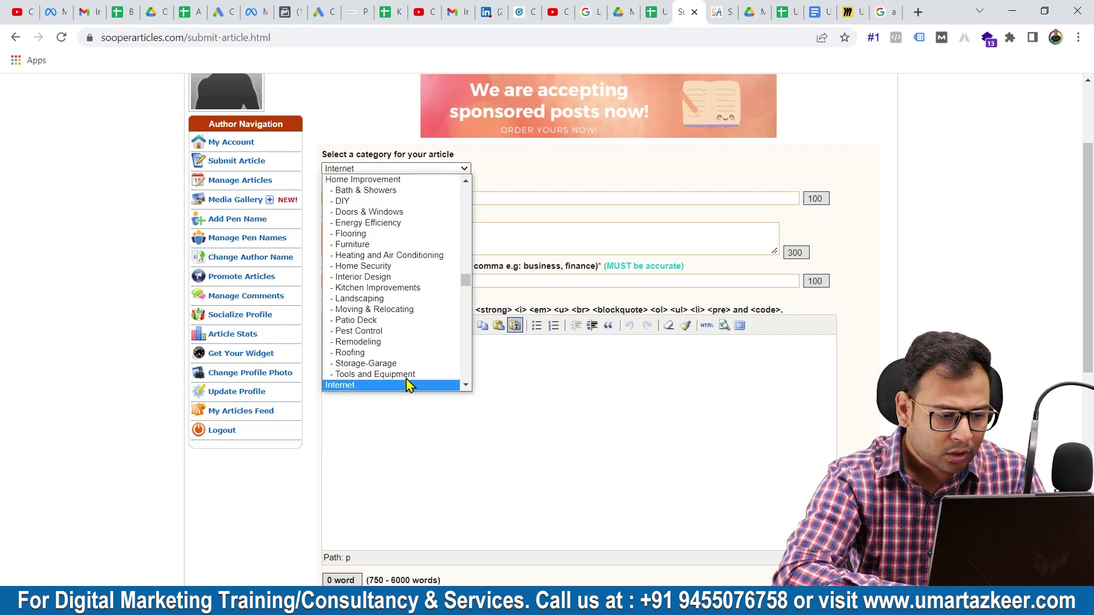
scroll(408, 383, "down", 3)
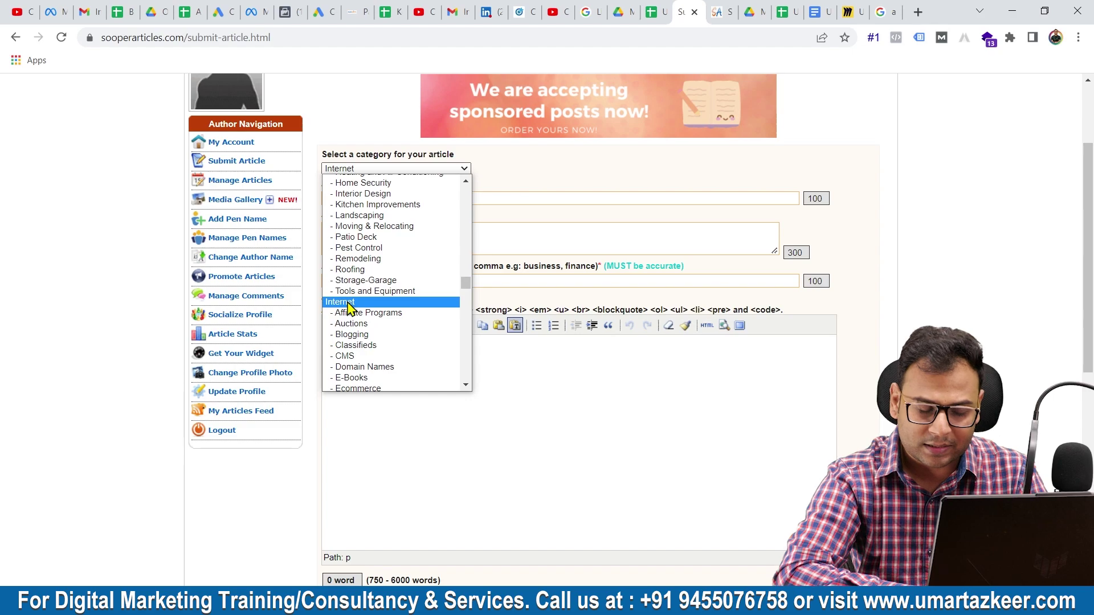
scroll(350, 307, "down", 2)
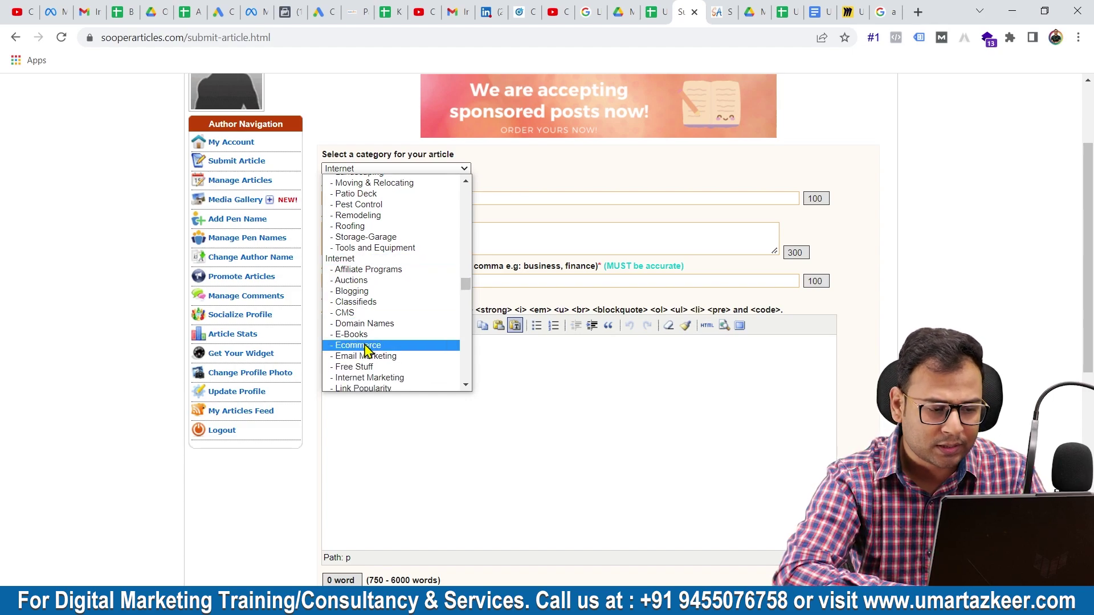
scroll(421, 351, "down", 1)
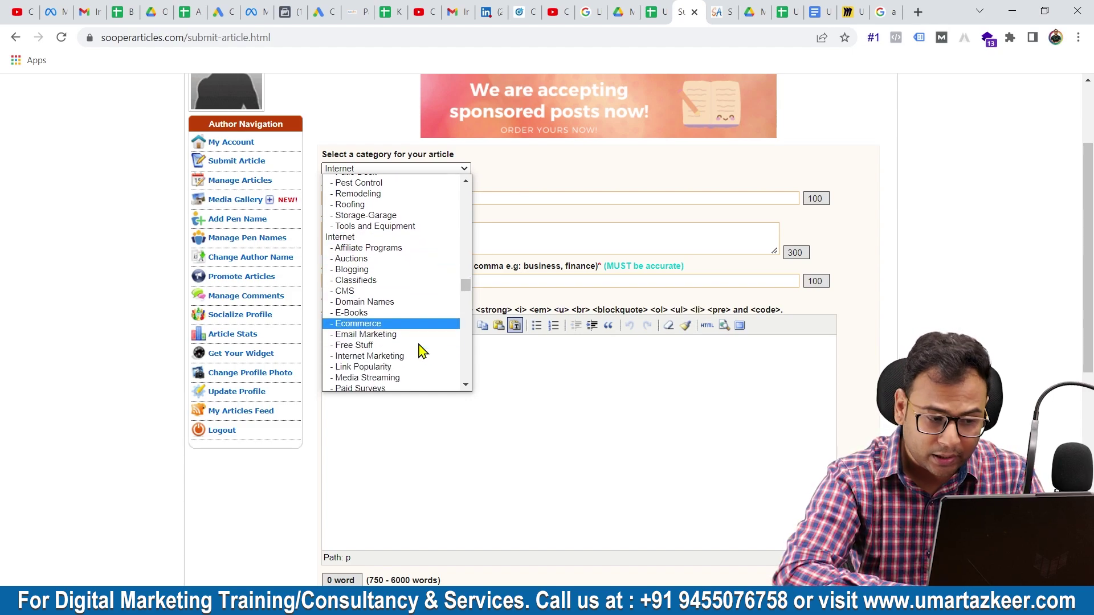
left_click(393, 357)
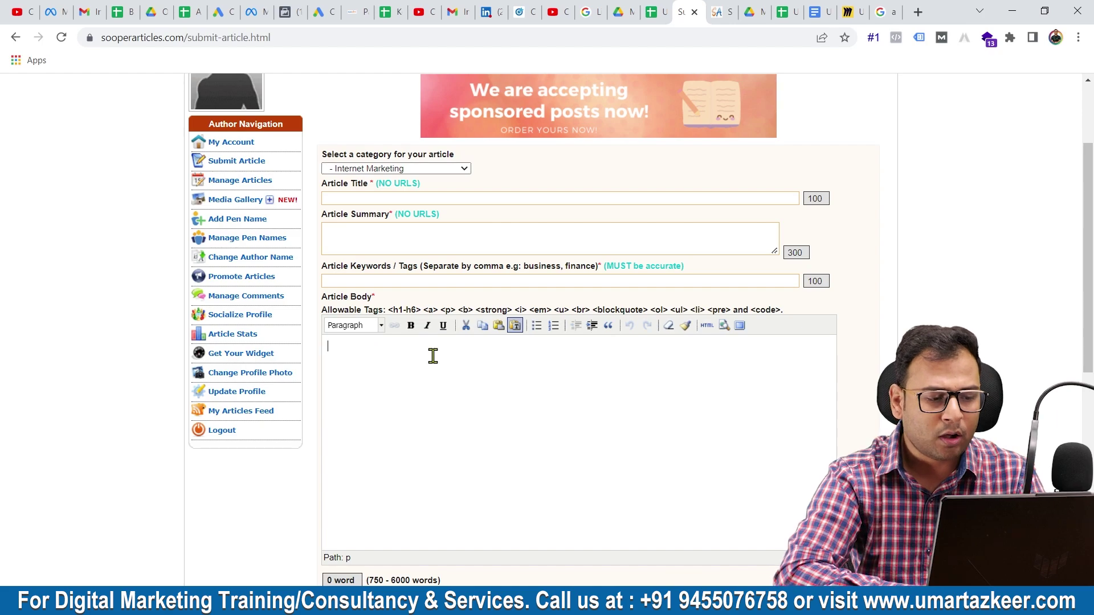
left_click(324, 198)
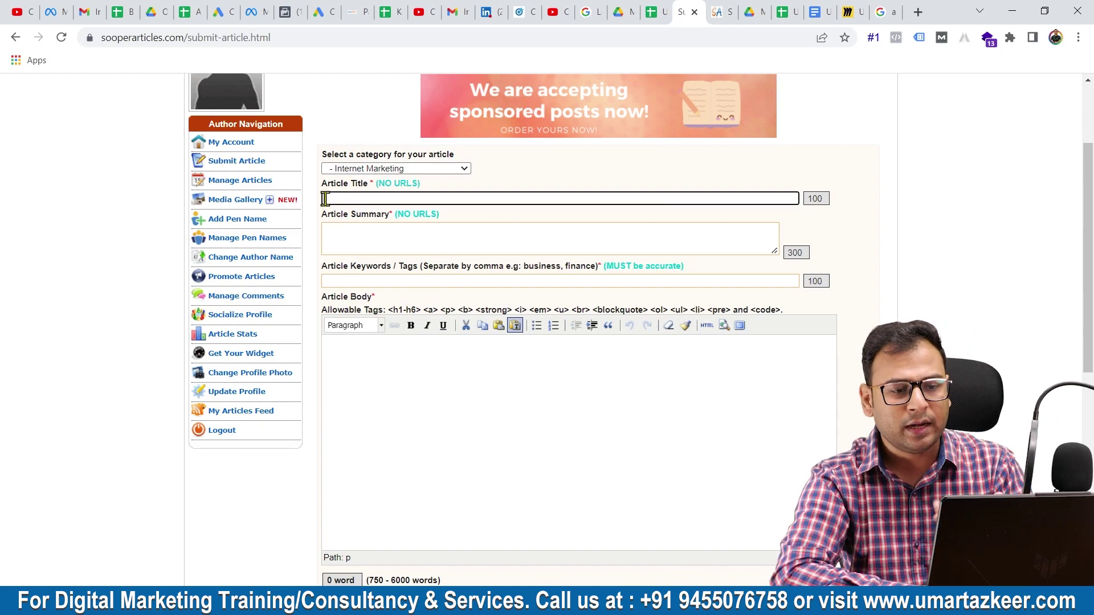
- Switch to the Google Docs tab holding the article draft
left_click(847, 11)
left_click(819, 11)
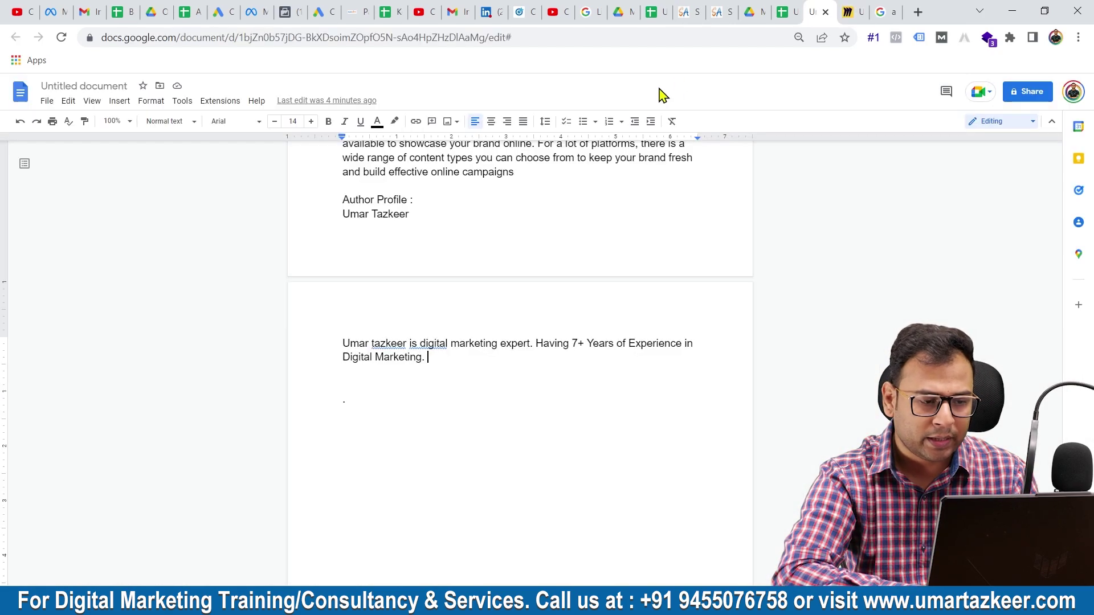
scroll(571, 264, "up", 20)
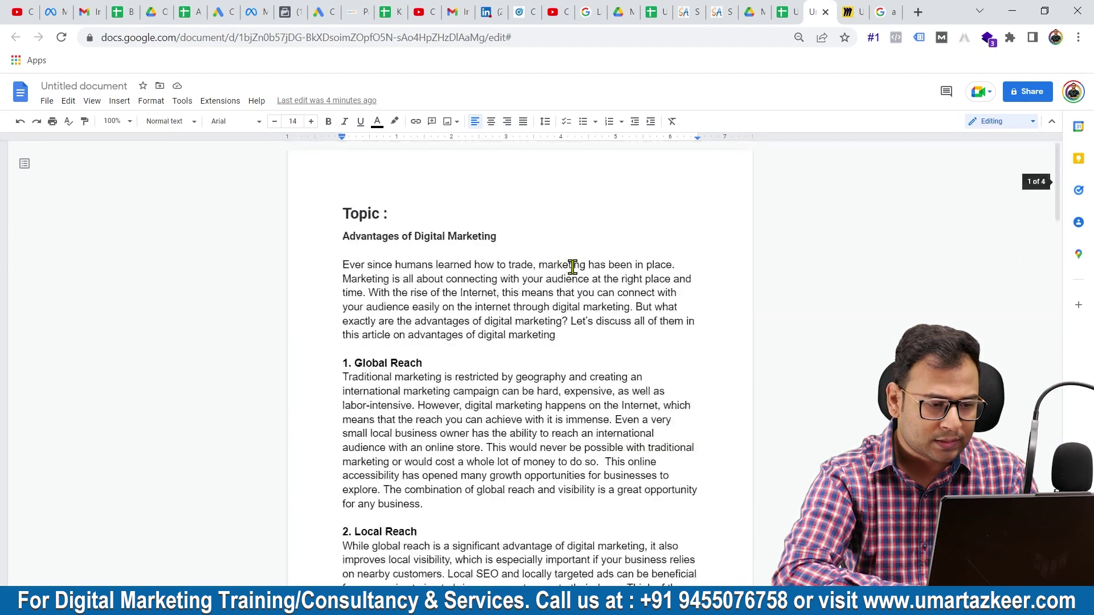
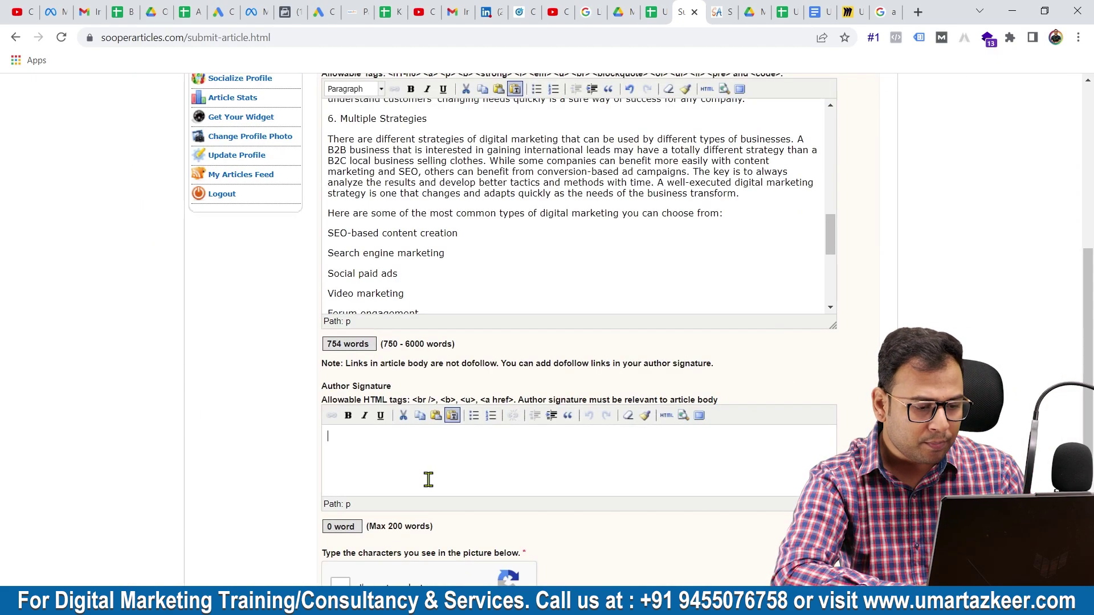
- Copy the author bio from the Google Docs draft into the SooperArticles Author Signature box
left_click(818, 12)
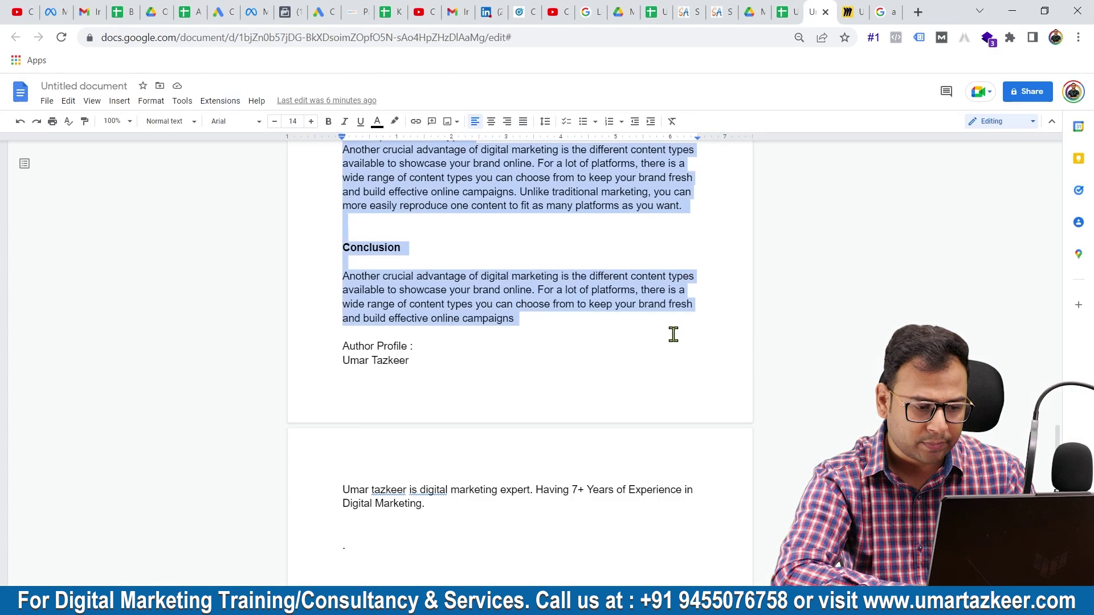
scroll(673, 334, "down", 5)
left_click_drag(340, 215, 505, 243)
key("ctrl+c")
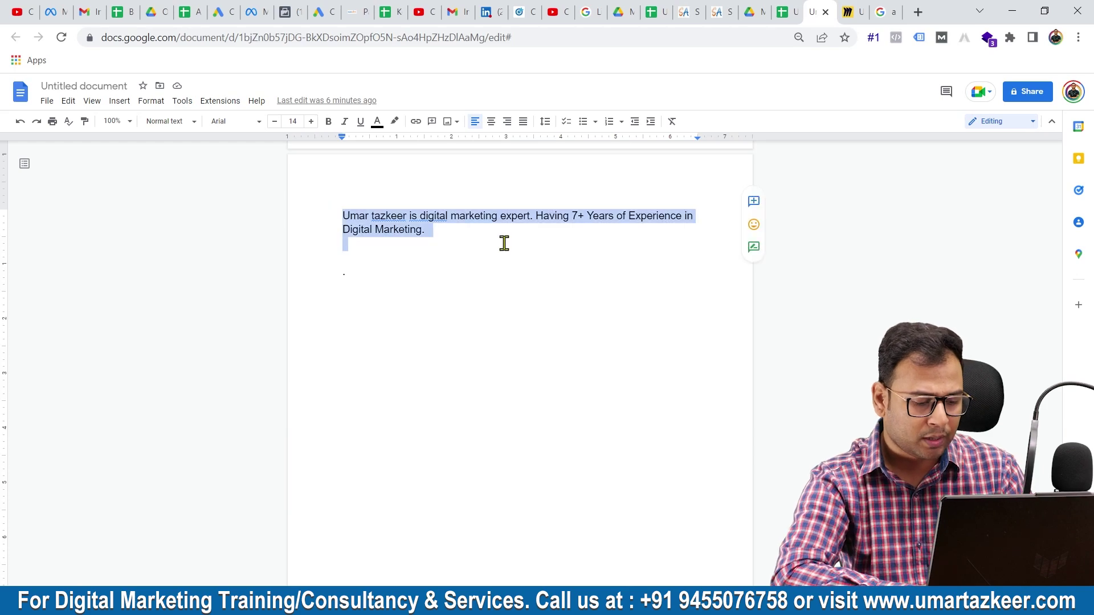
left_click(694, 10)
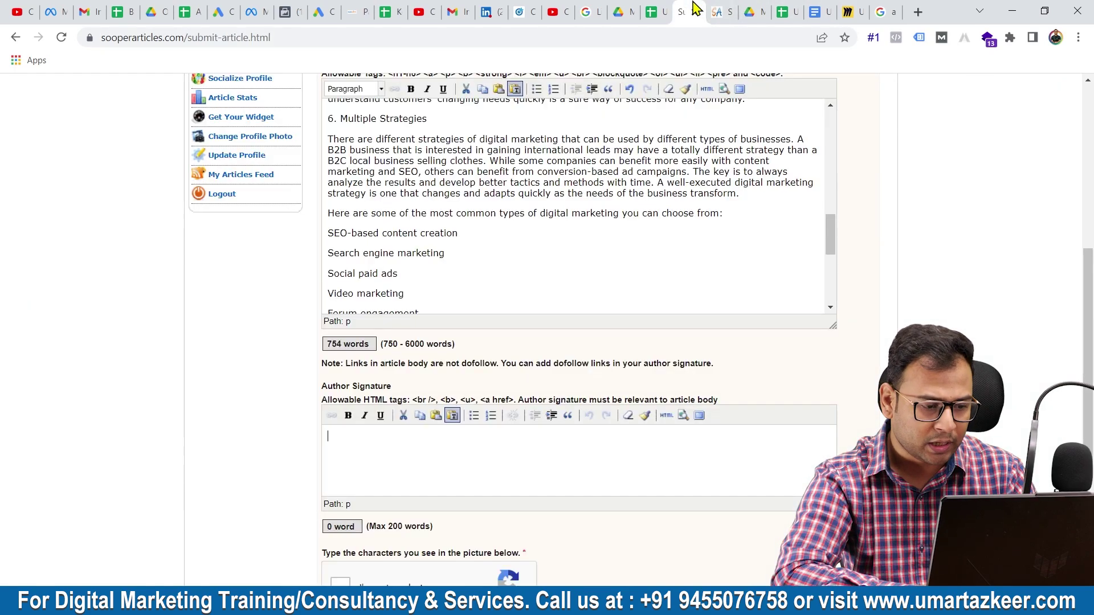
key("ctrl+v")
- Select 'digital marketing expert' in the signature and open the Insert/Edit Link dialog
scroll(496, 410, "down", 1)
left_click_drag(517, 426, 409, 431)
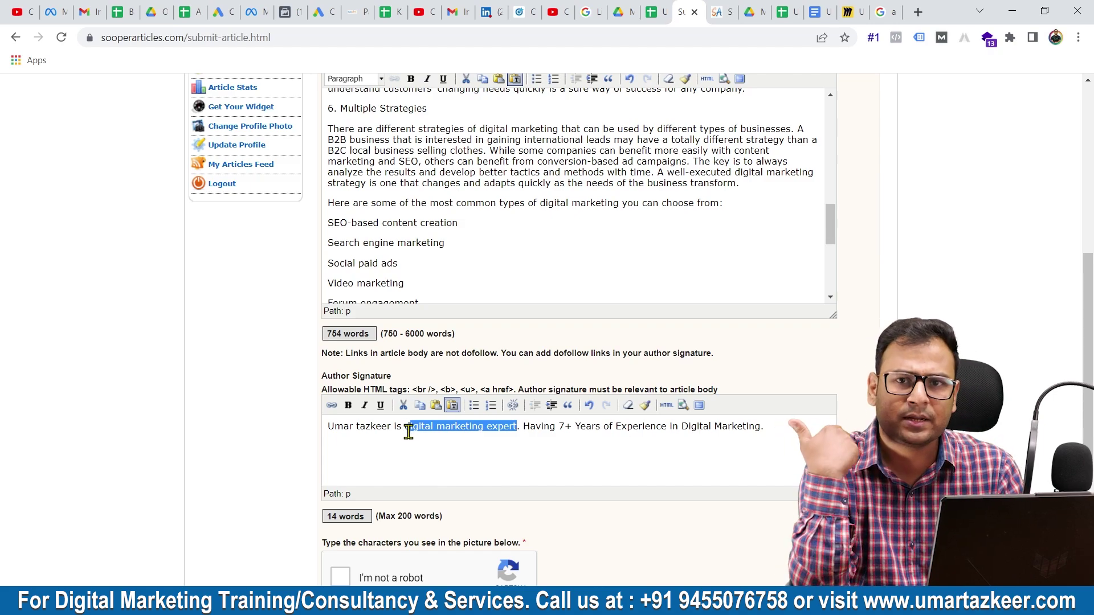
left_click(332, 405)
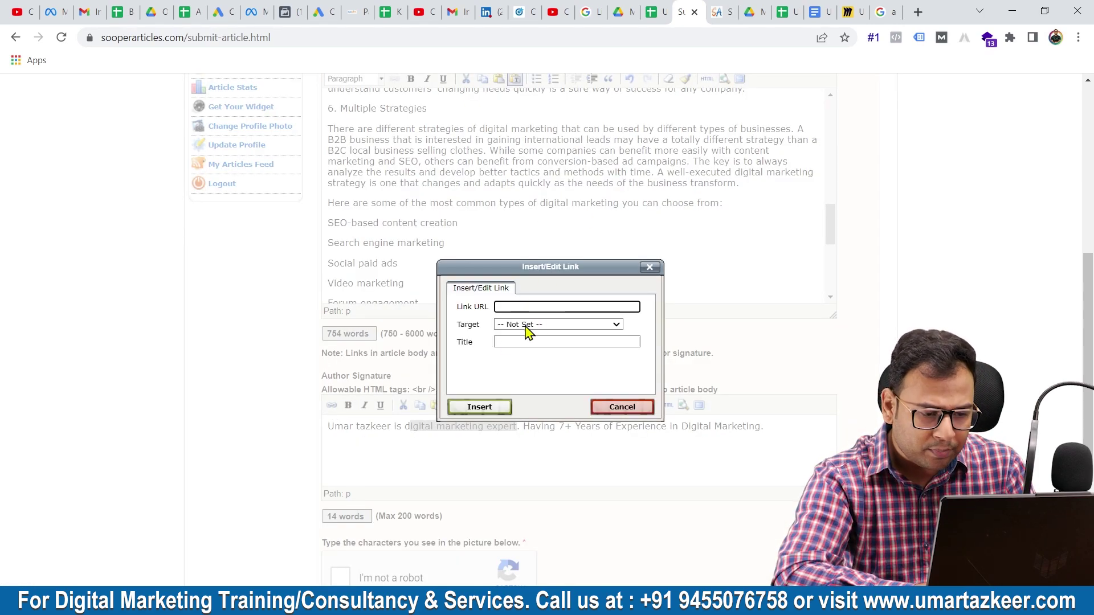
- Try the link Target options, pick Open Link in a New Window, then close the dialog unlinked
left_click(525, 326)
left_click(525, 335)
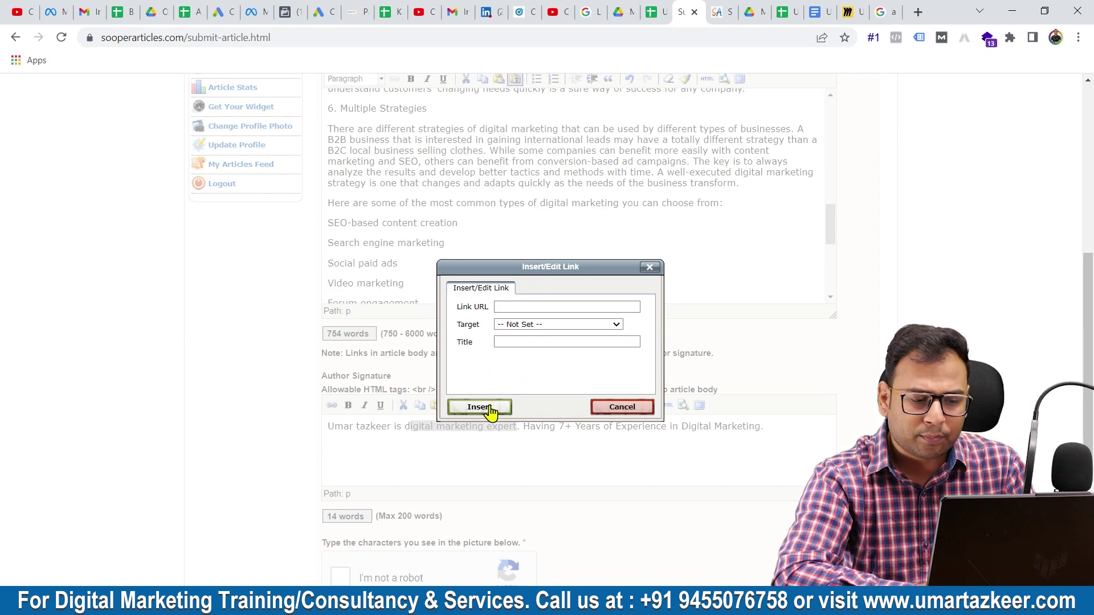
left_click(530, 326)
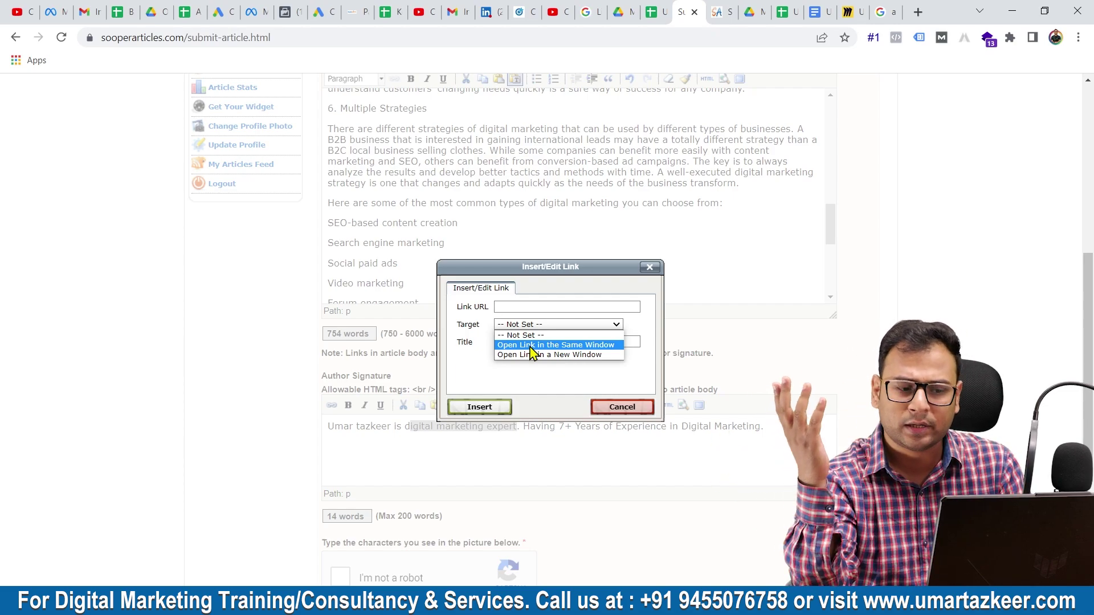
left_click(530, 345)
left_click(529, 325)
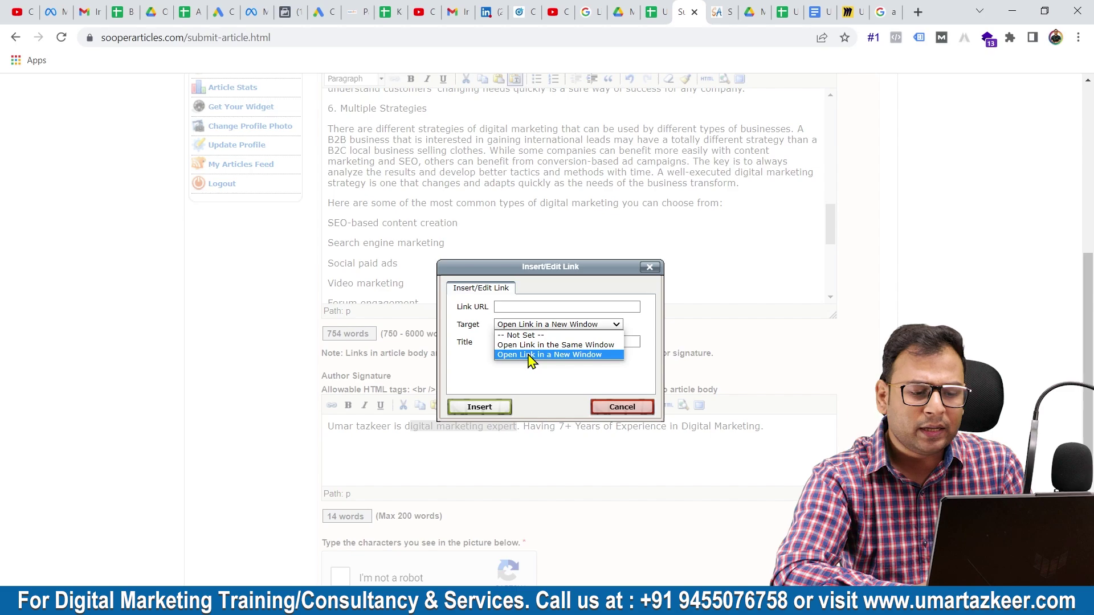
left_click(529, 355)
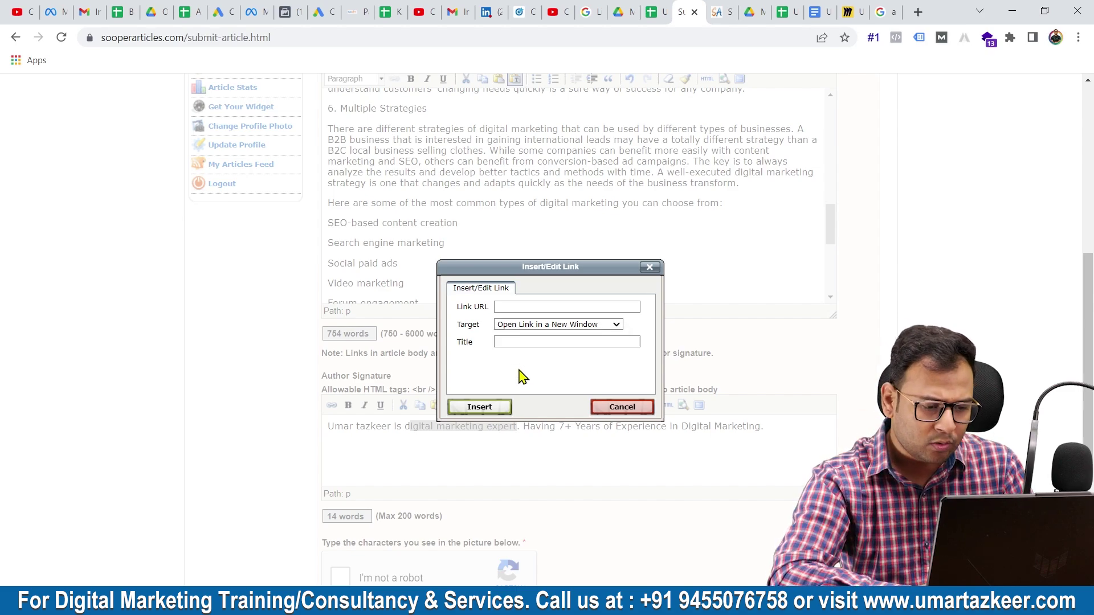
left_click(650, 268)
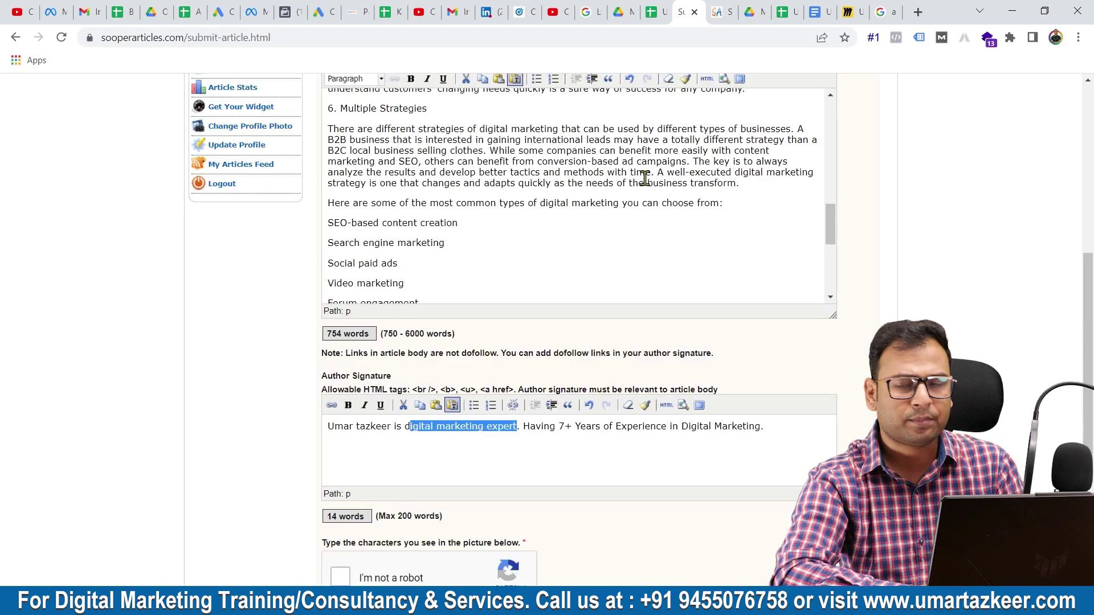
- Scroll up and down the filled SooperArticles form to review it, then switch to the Miro board
scroll(444, 423, "down", 2)
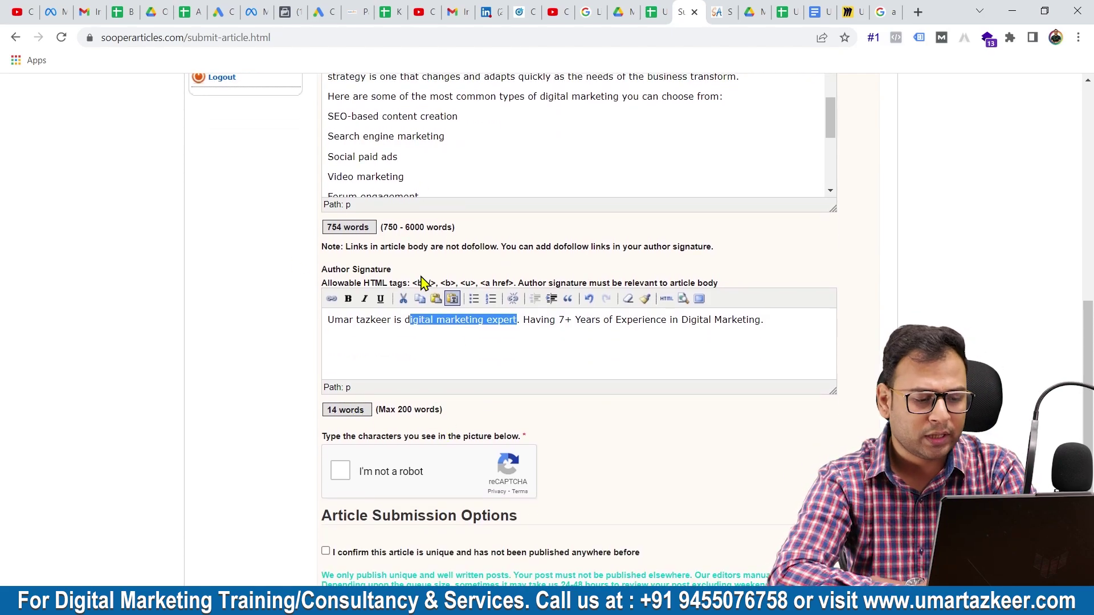
scroll(424, 281, "down", 2)
scroll(420, 283, "up", 5)
scroll(421, 275, "up", 10)
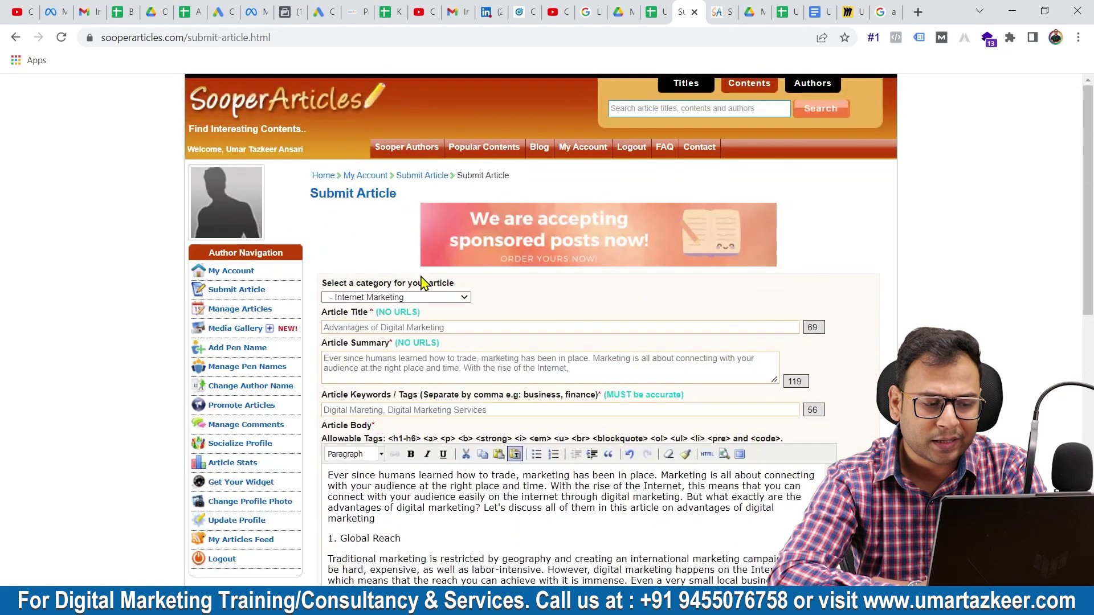
scroll(422, 280, "down", 2)
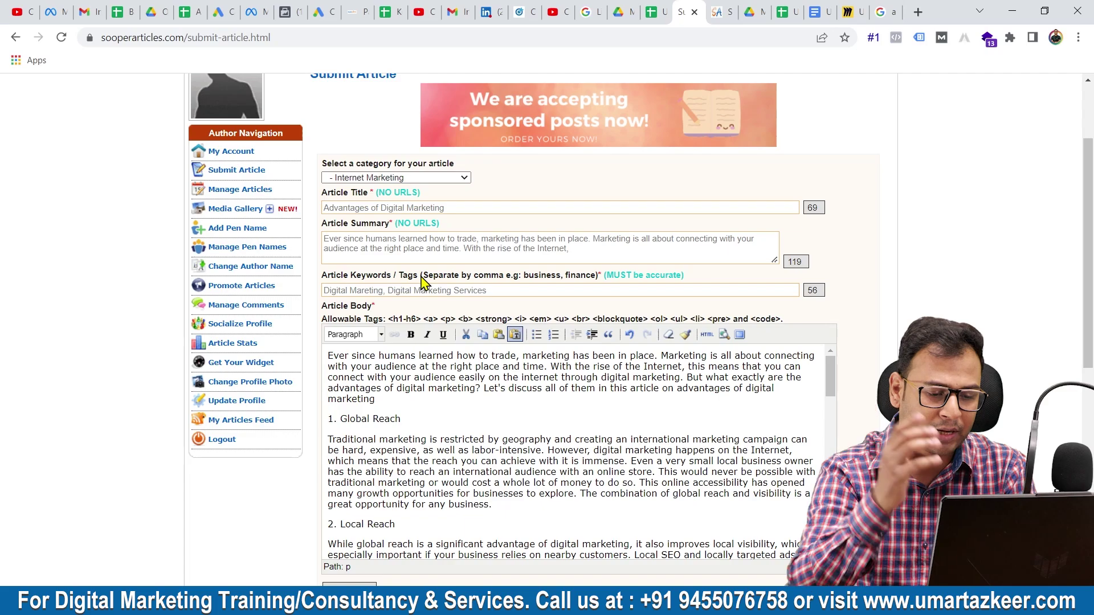
scroll(678, 387, "down", 3)
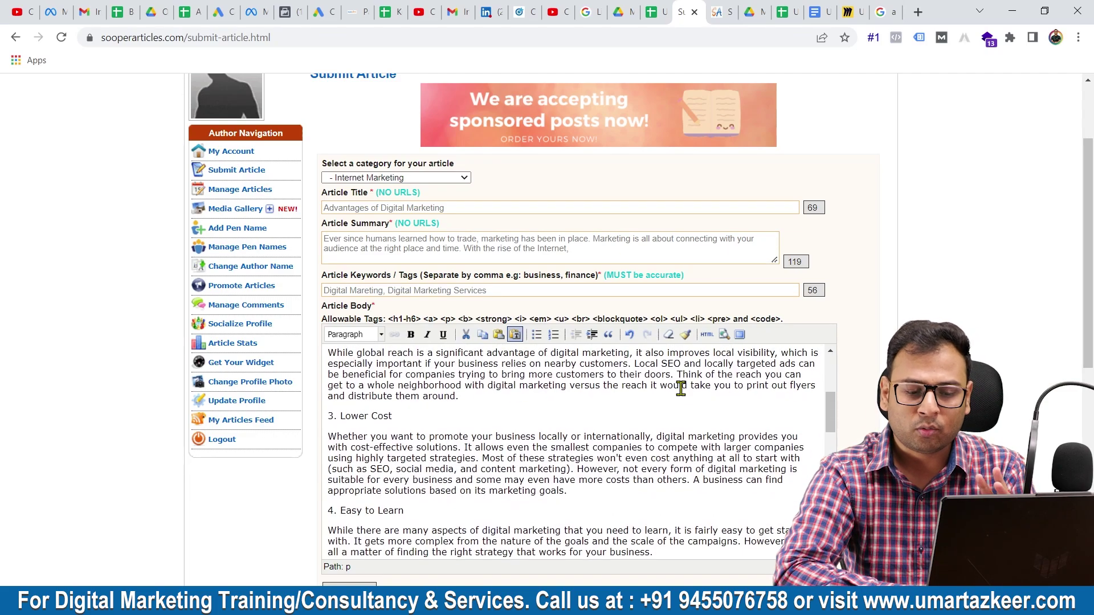
scroll(681, 387, "down", 8)
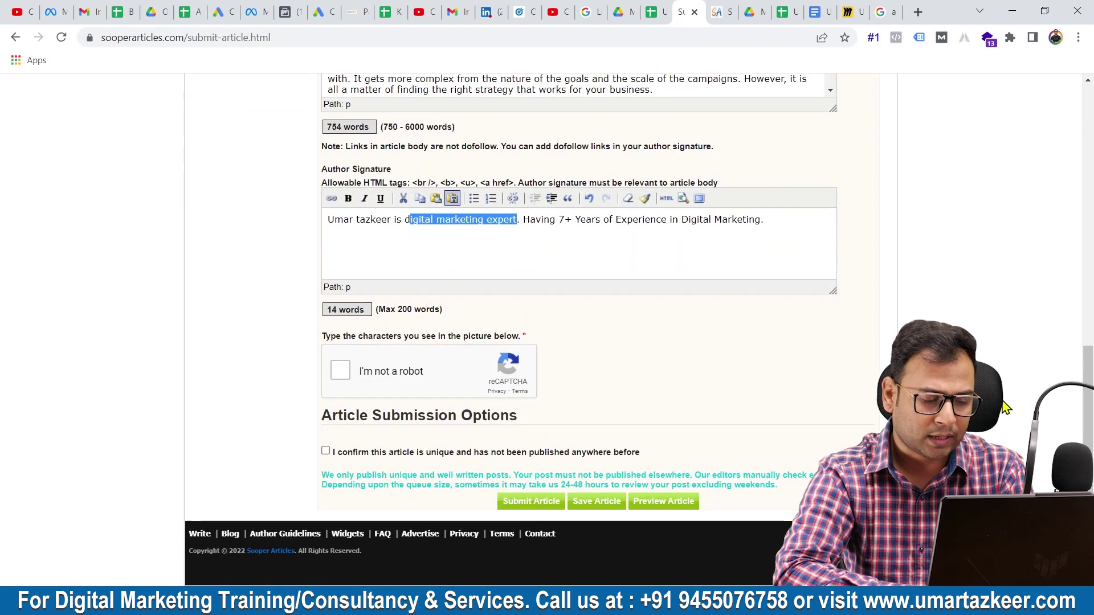
scroll(1004, 407, "up", 7)
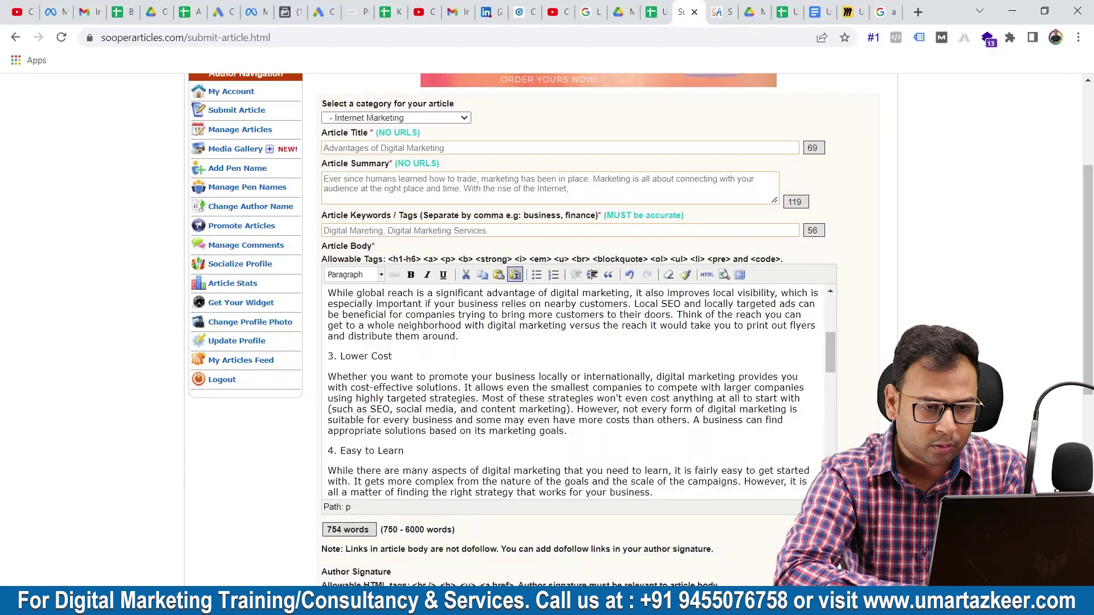
left_click(846, 11)
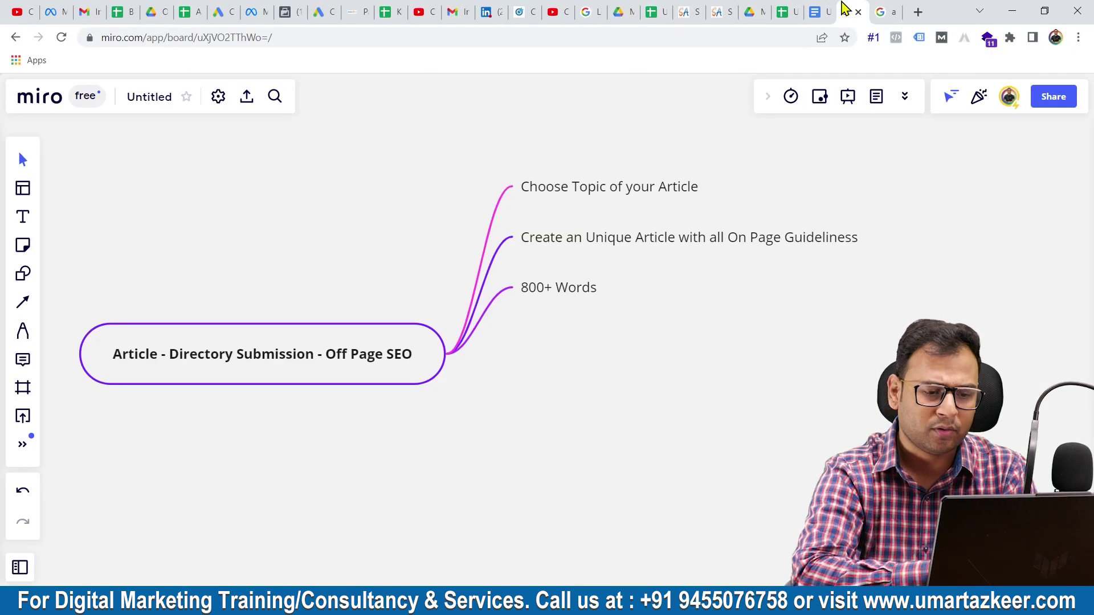
- Move the 'Choose Topic of your Article' node up-right in Miro, then return to Google Docs
left_click_drag(217, 388, 191, 445)
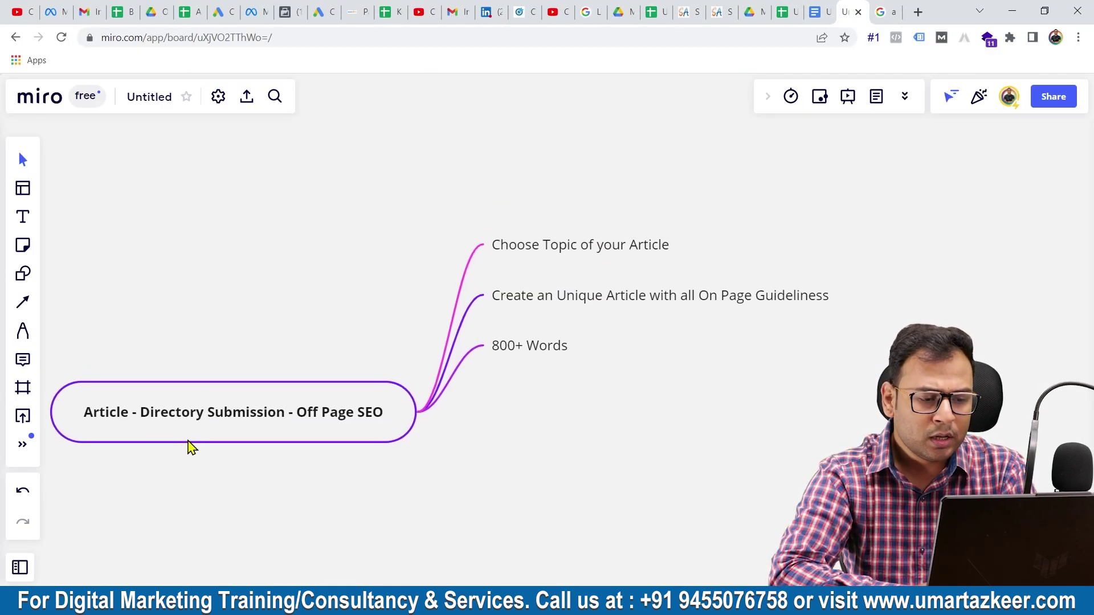
left_click_drag(562, 254, 633, 237)
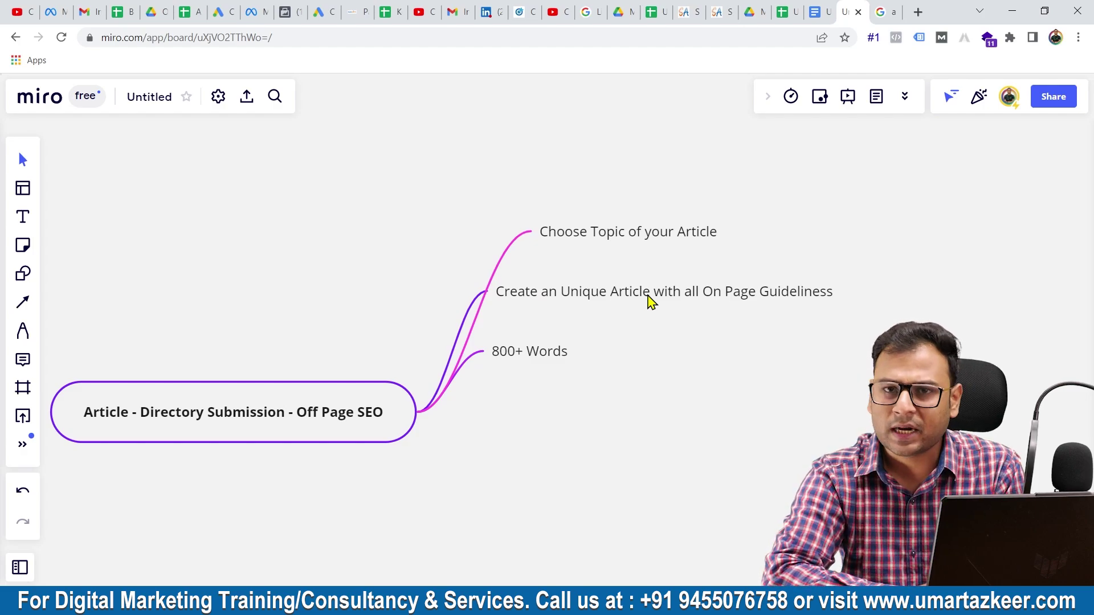
left_click(821, 11)
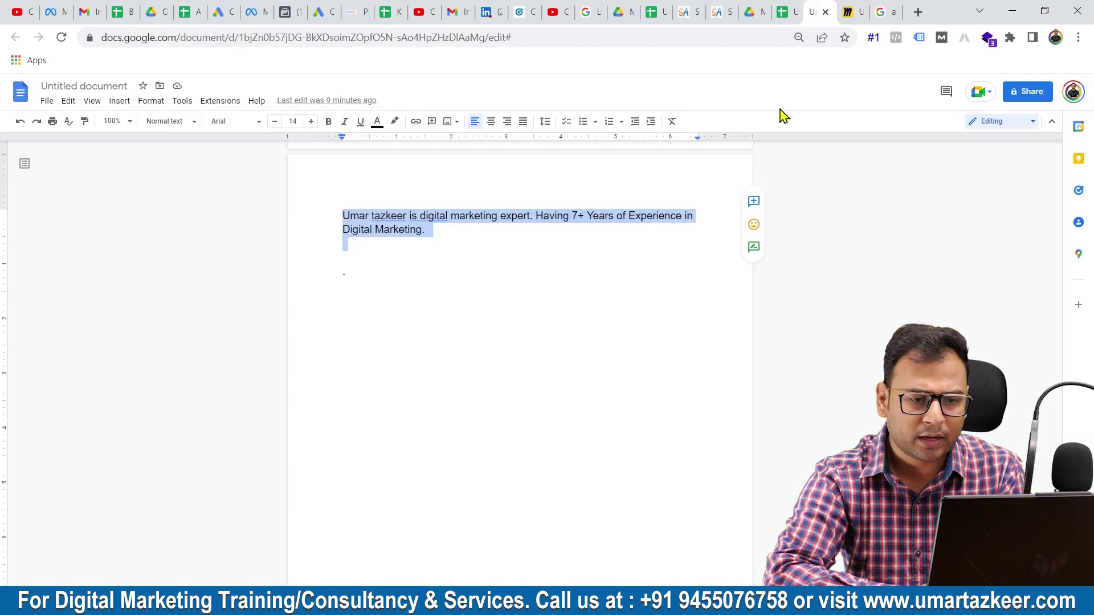
- Nudge the '800+ Words' node slightly right on the Miro board, then go to SooperArticles
scroll(738, 200, "up", 10)
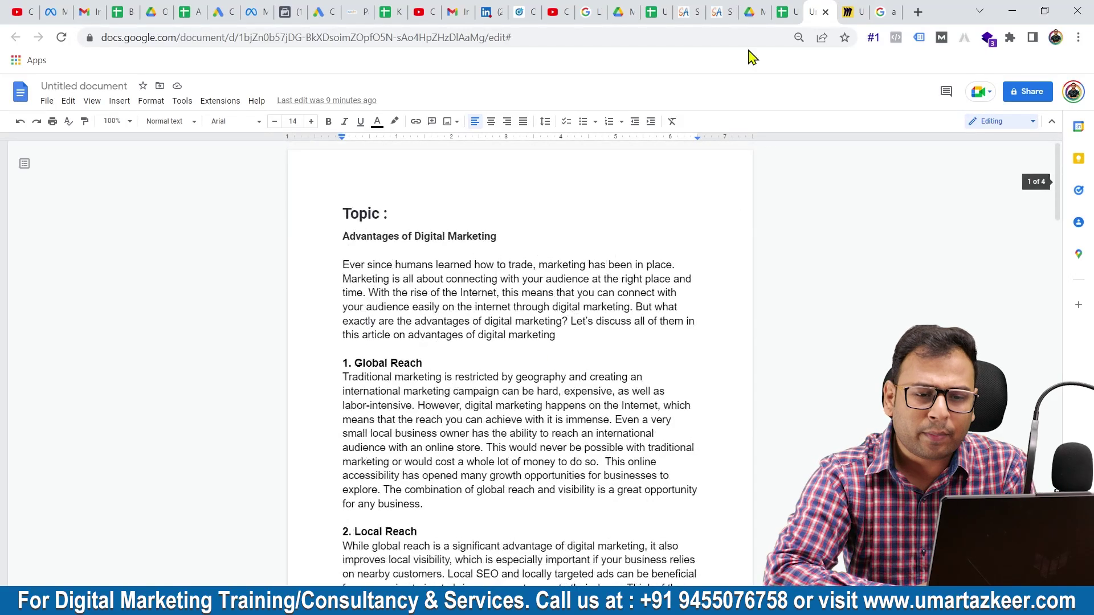
left_click(846, 12)
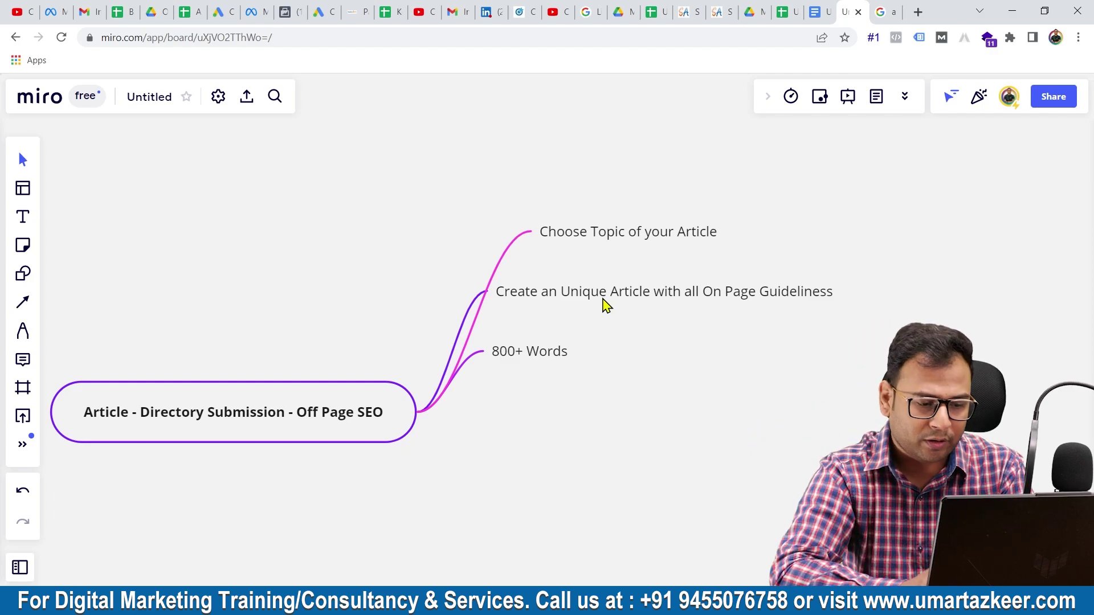
left_click_drag(527, 357, 541, 362)
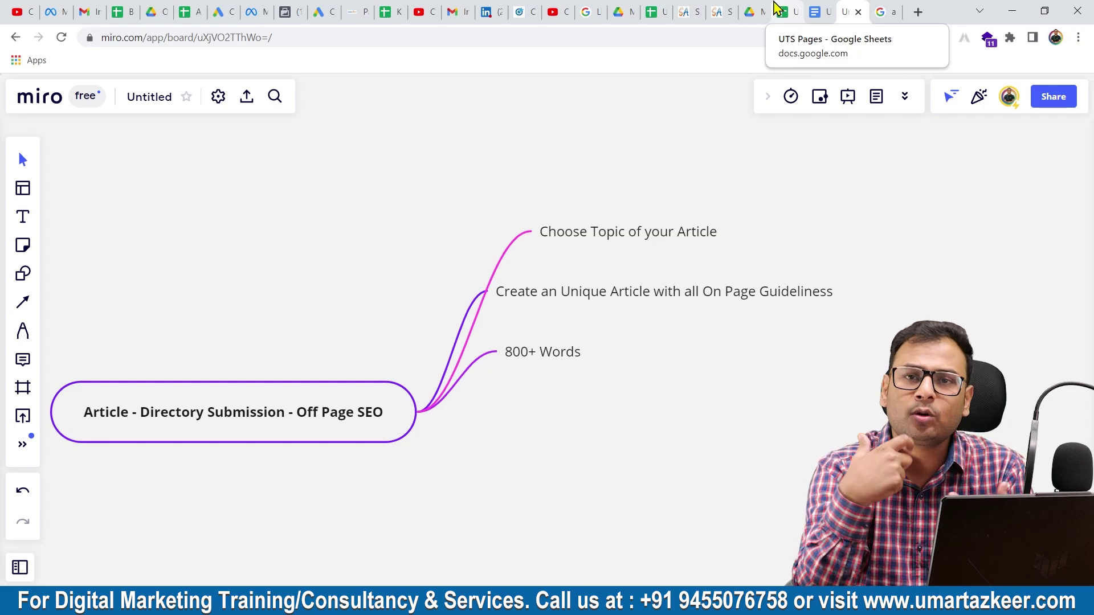
left_click(717, 12)
- Review the submit form from the 754-word article body down to the signature and Submit buttons
left_click(691, 11)
scroll(622, 371, "down", 10)
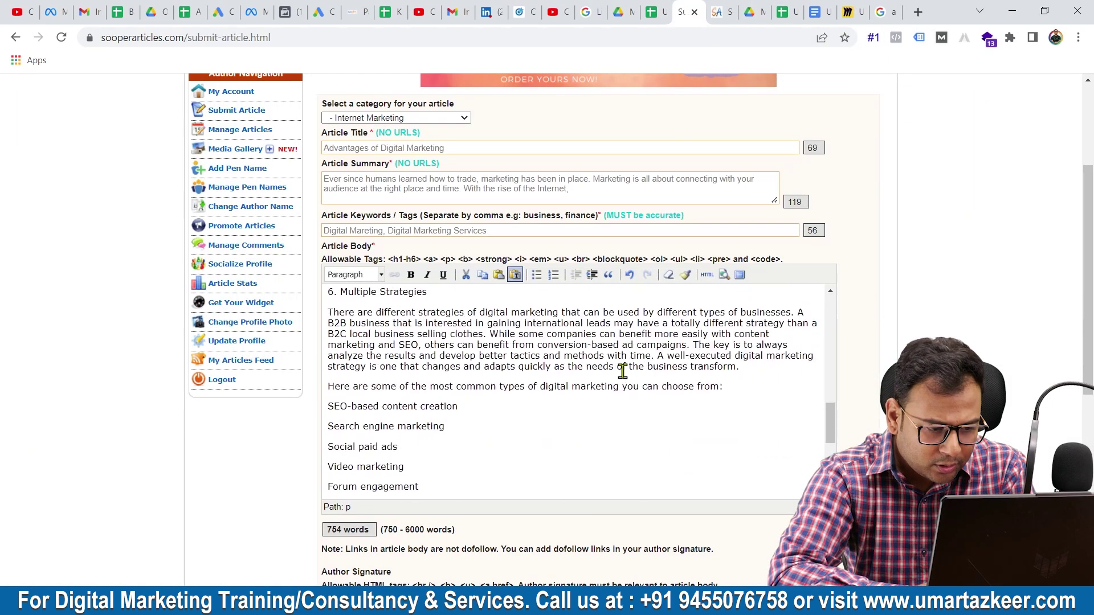
scroll(623, 371, "down", 7)
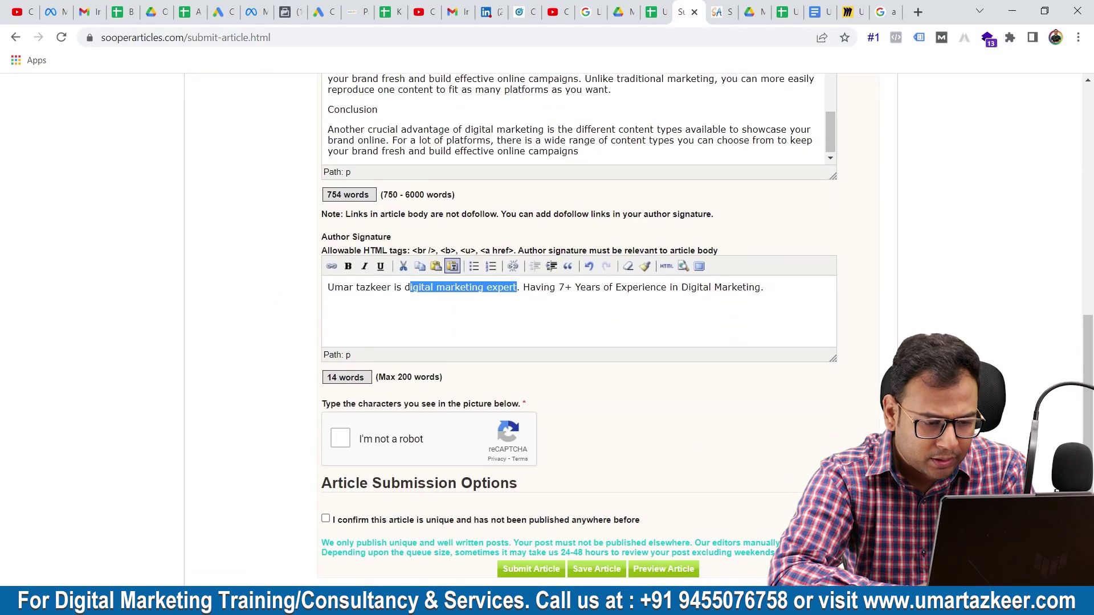
scroll(781, 480, "up", 5)
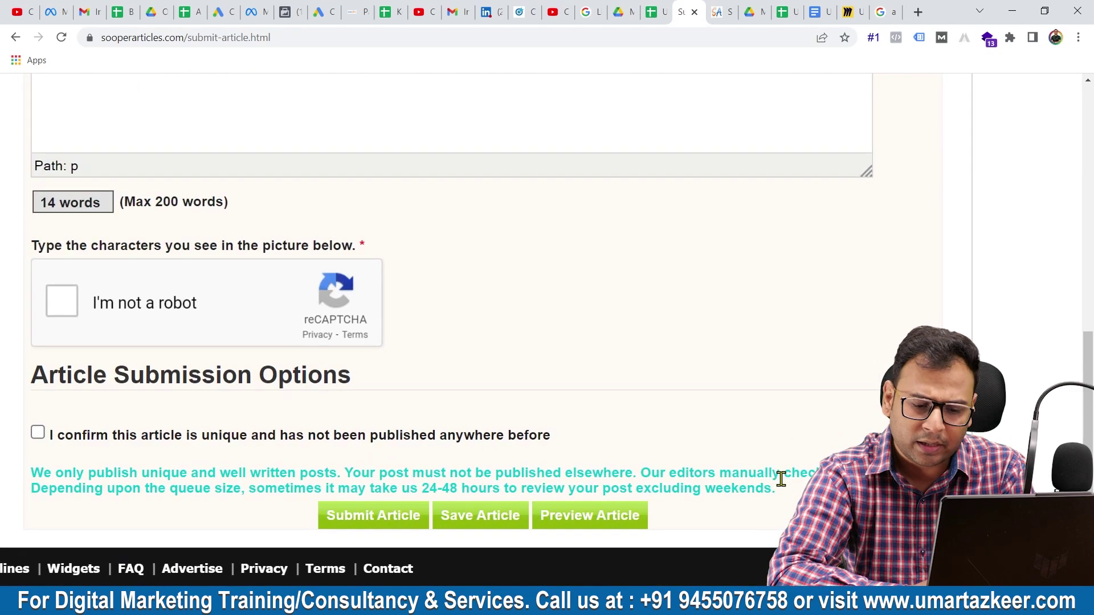
scroll(780, 480, "down", 1)
scroll(780, 480, "left", 3)
scroll(780, 479, "right", 1)
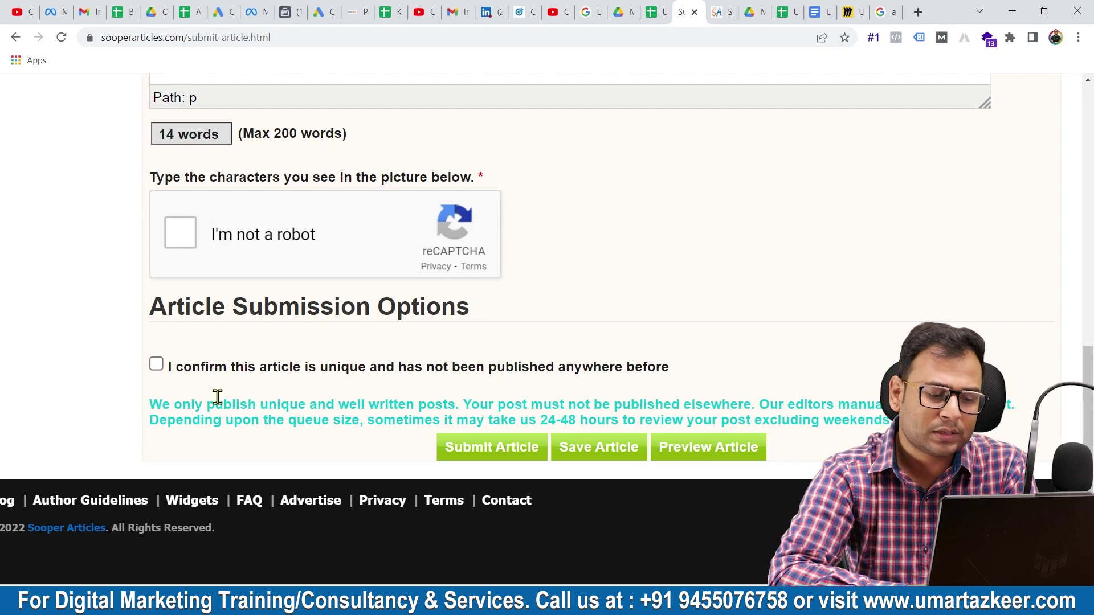
key("ctrl+minus")
key("ctrl+minus")
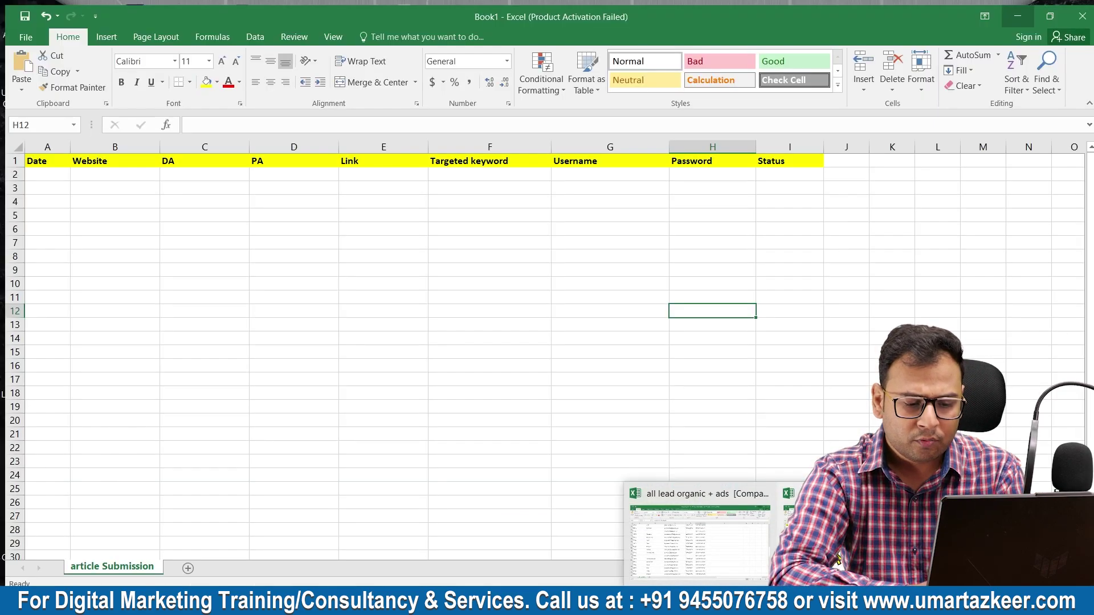
- Enter 5/11/2022 in A4, paste the SooperArticles URL into B4 and widen column B
left_click(692, 539)
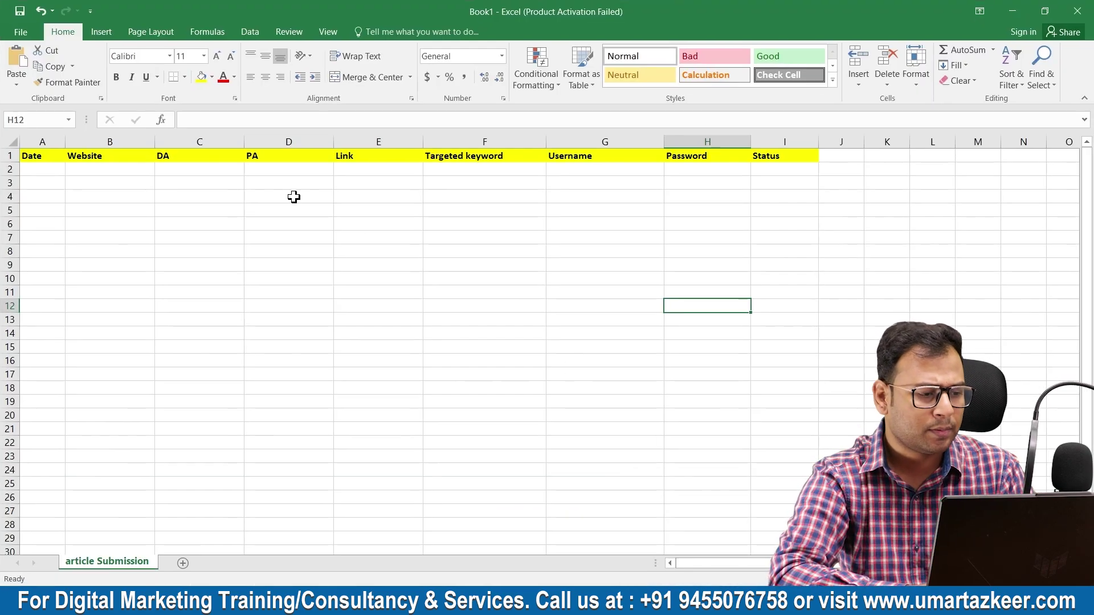
left_click(38, 195)
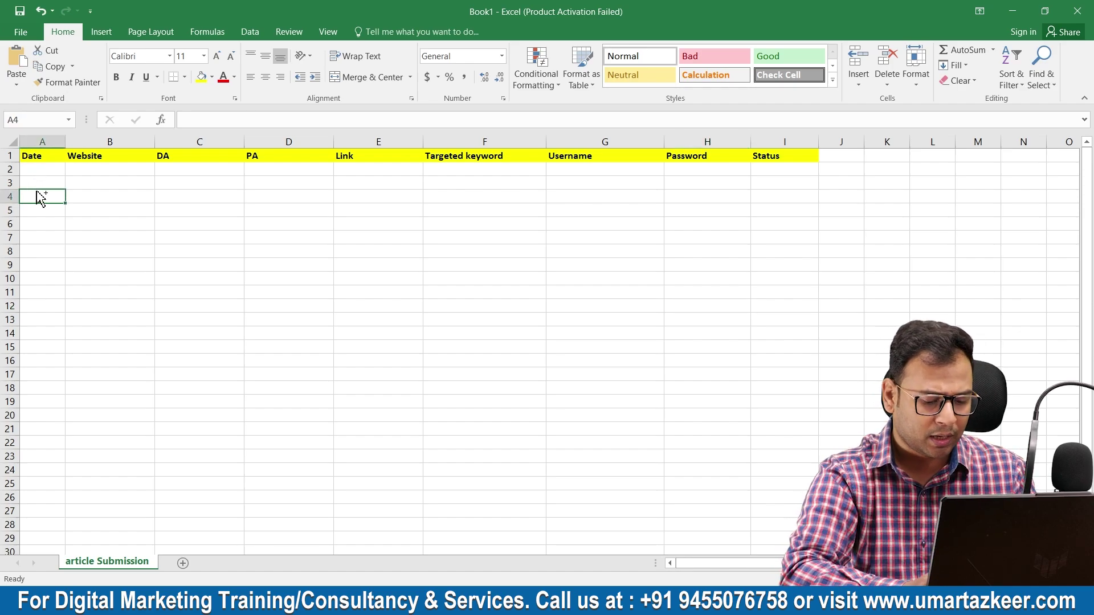
type("5/11/2022")
left_click(125, 196)
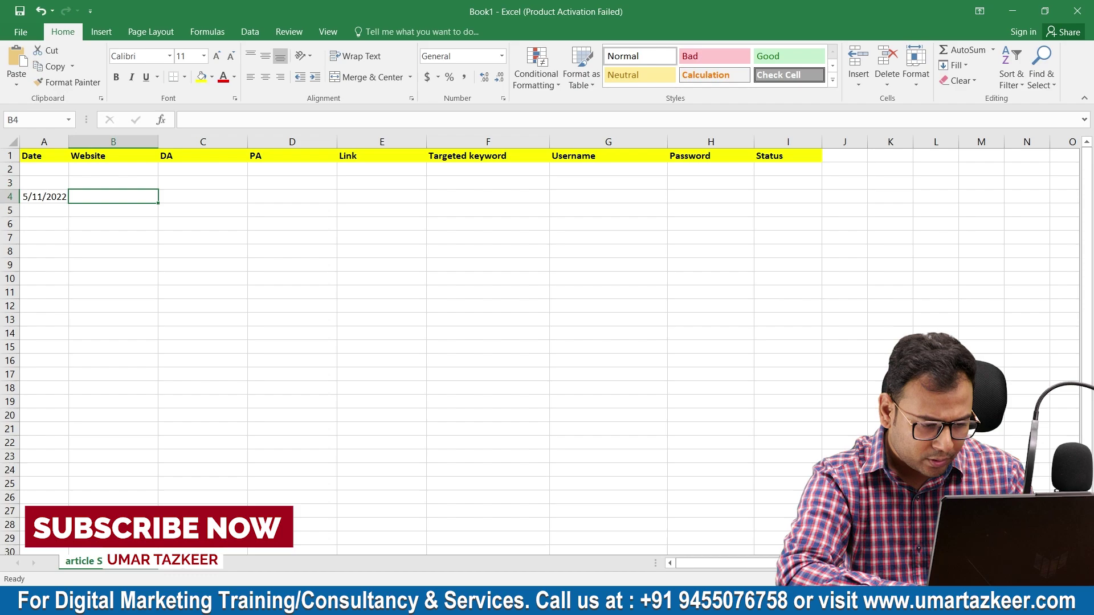
left_click(405, 564)
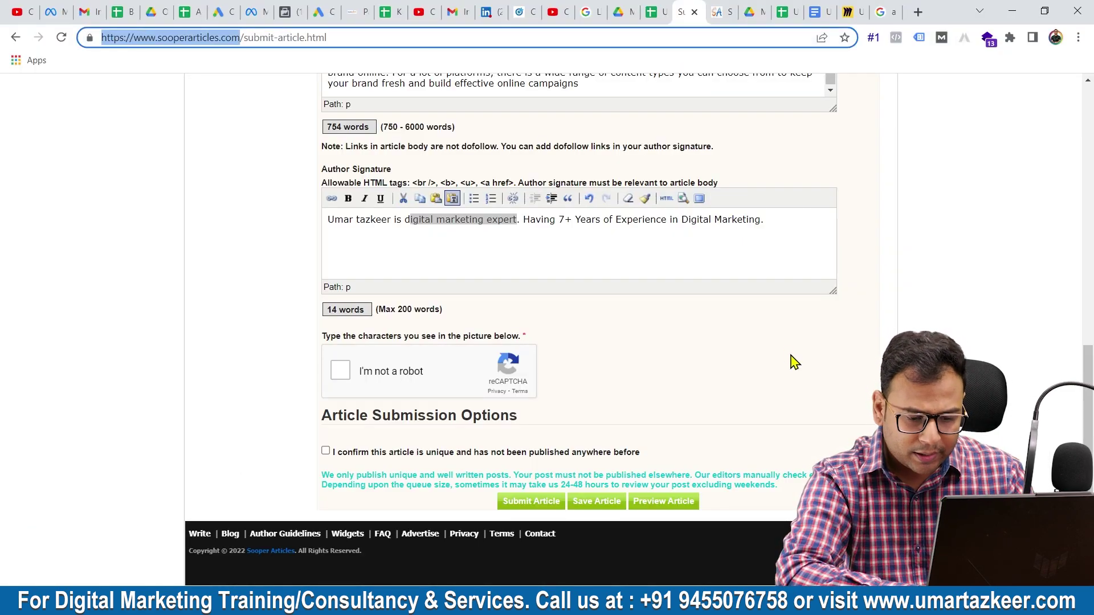
left_click(703, 604)
left_click(701, 539)
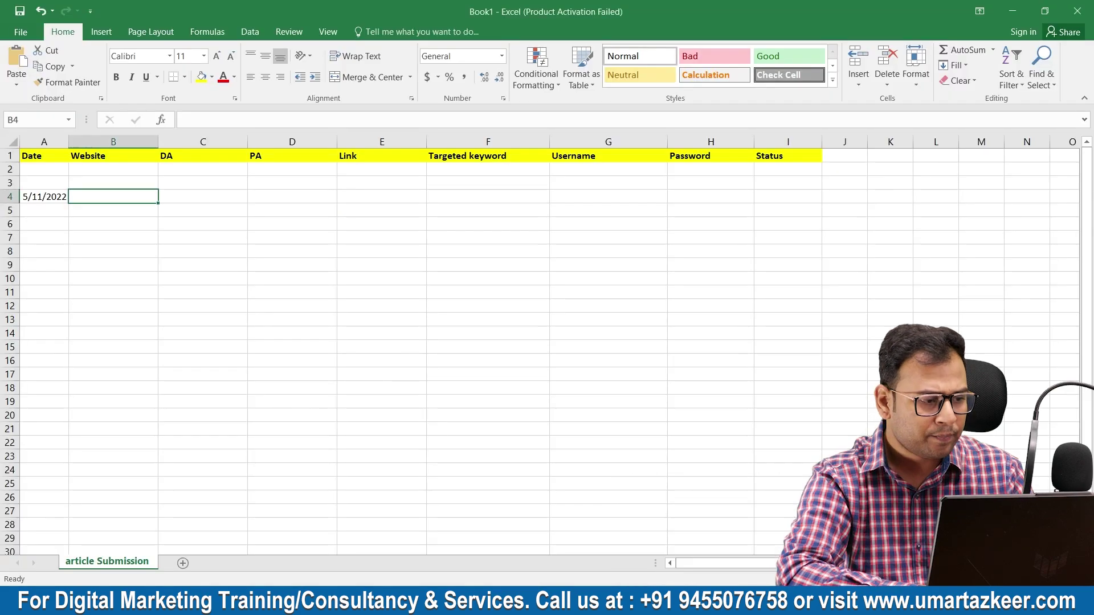
type("https://www.sooperarticles.com/")
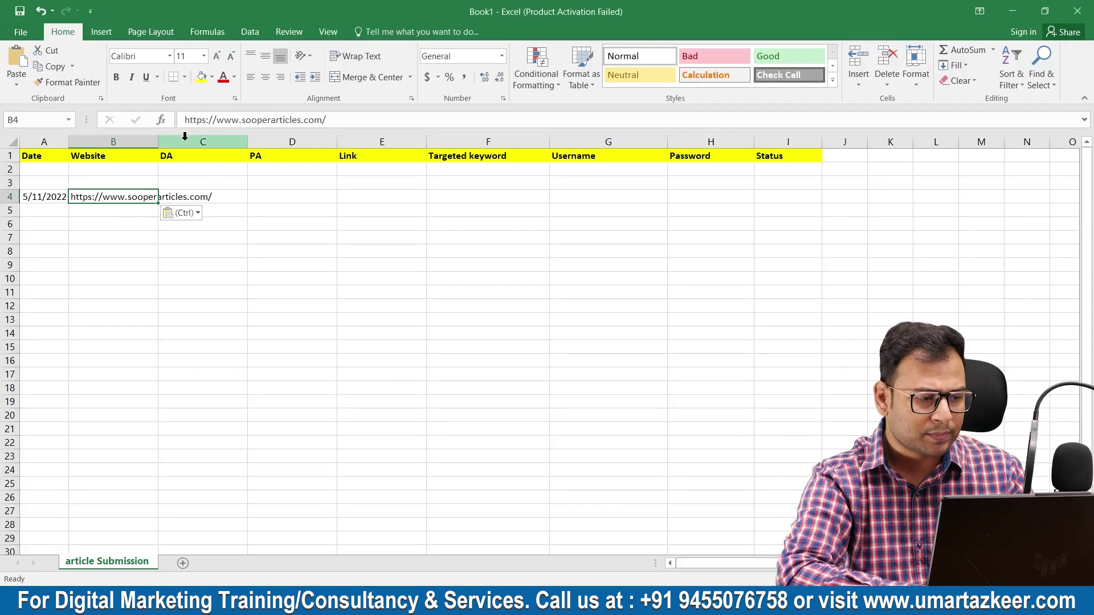
left_click_drag(158, 142, 219, 149)
- Select row 4's DA, PA, Link, Targeted keyword, Username, Status and Password cells
left_click_drag(259, 198, 371, 200)
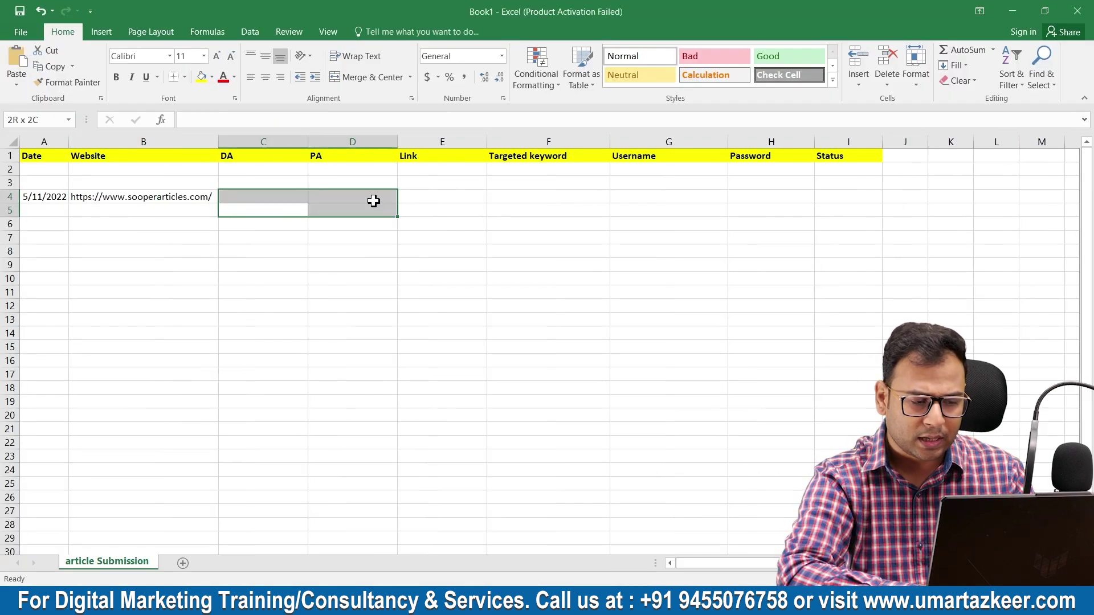
left_click_drag(353, 265, 383, 273)
left_click(430, 196)
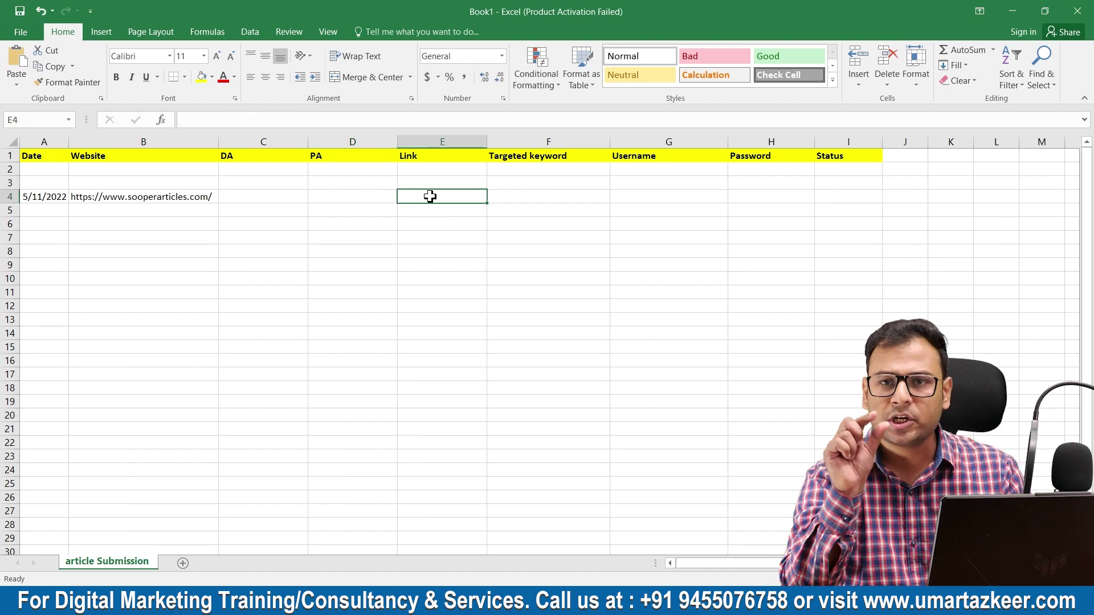
left_click(510, 197)
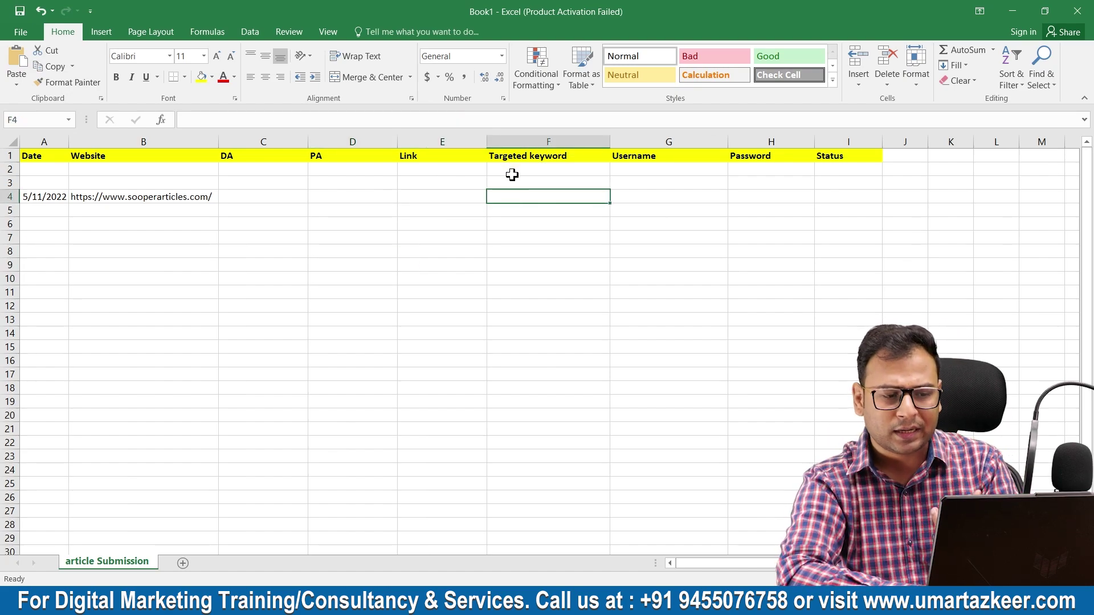
left_click(659, 201)
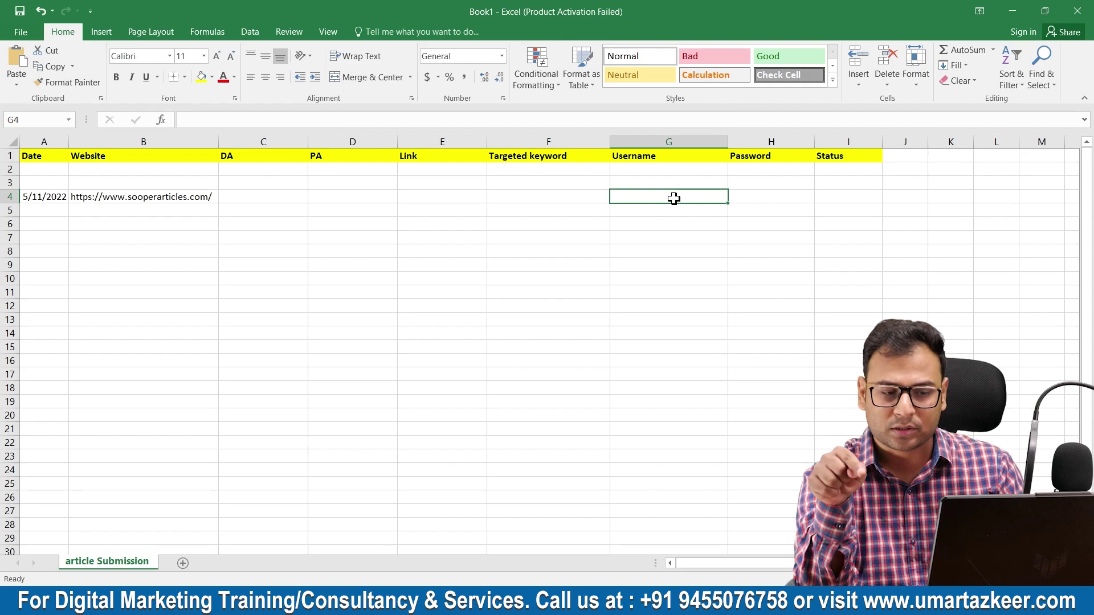
left_click(830, 193)
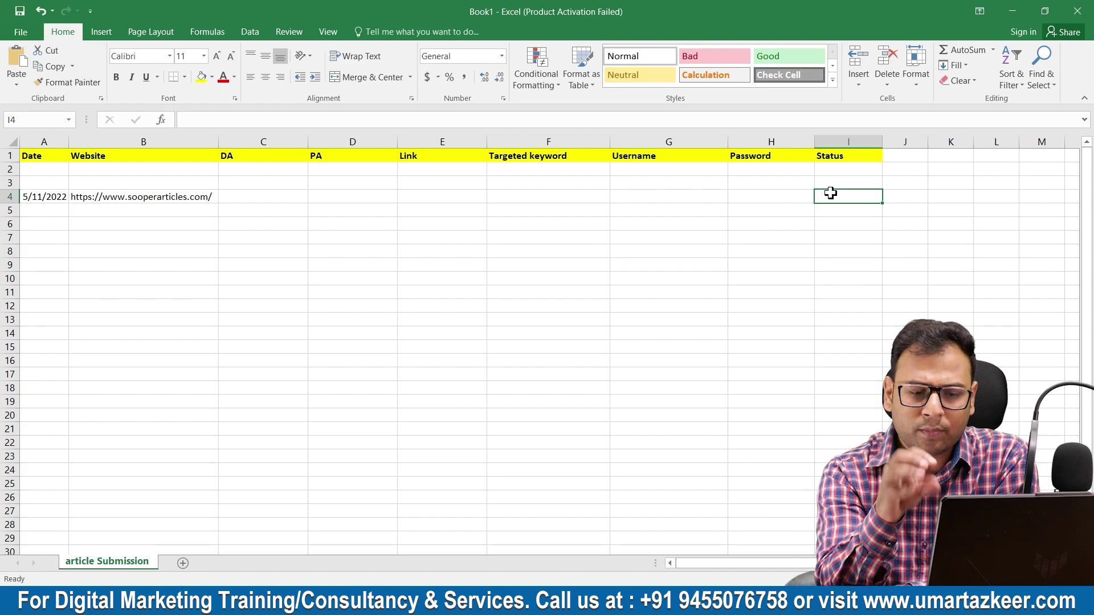
left_click_drag(625, 191, 764, 196)
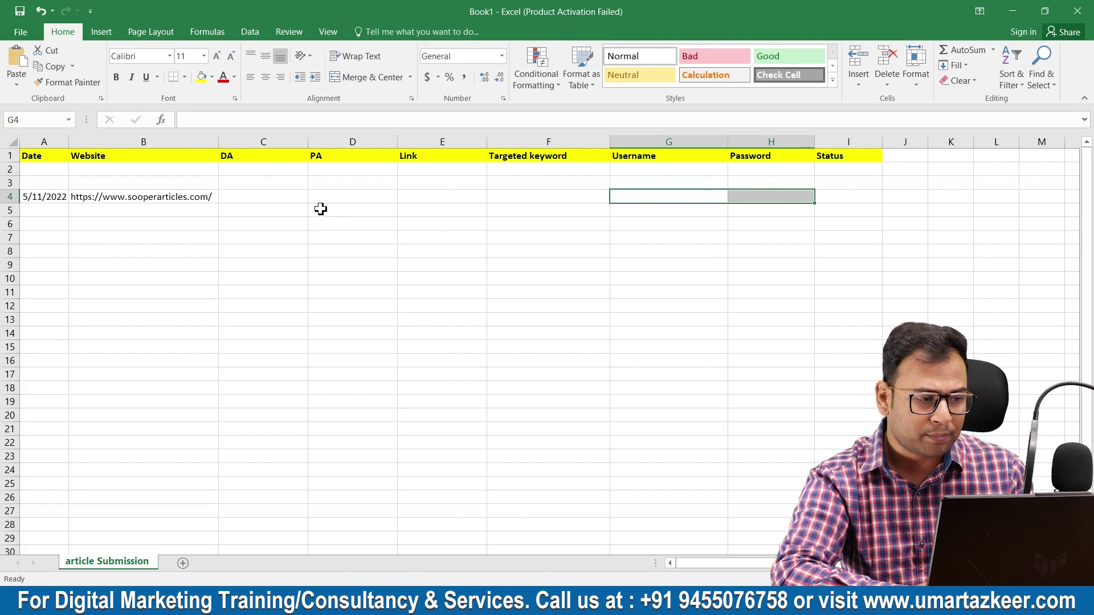
- Insert a new column before Username headed 'email ID'
right_click(625, 140)
left_click(672, 244)
type("email ID")
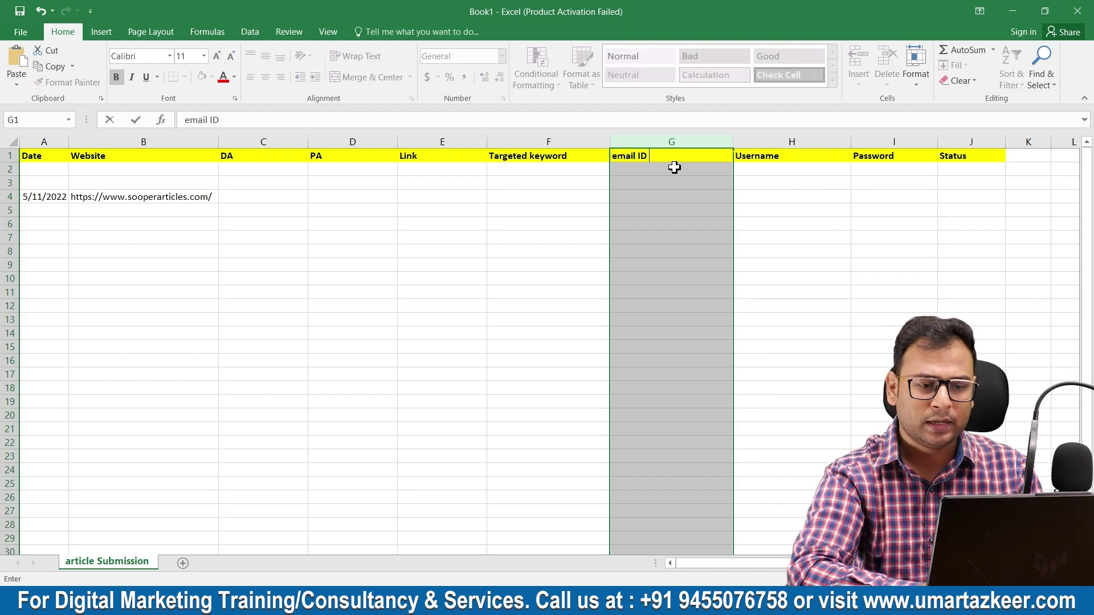
left_click(482, 306)
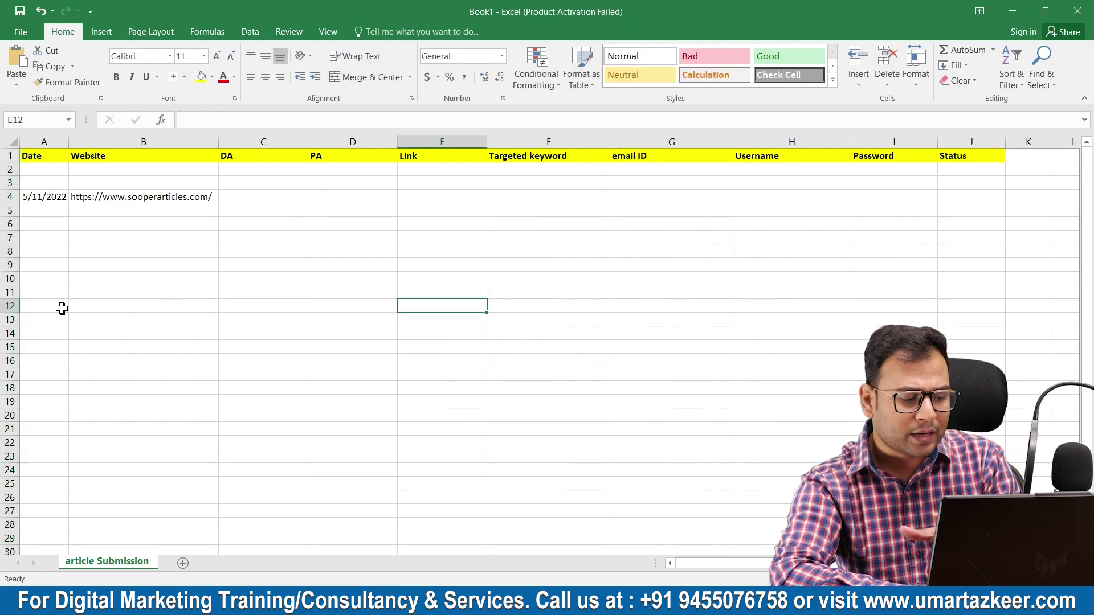